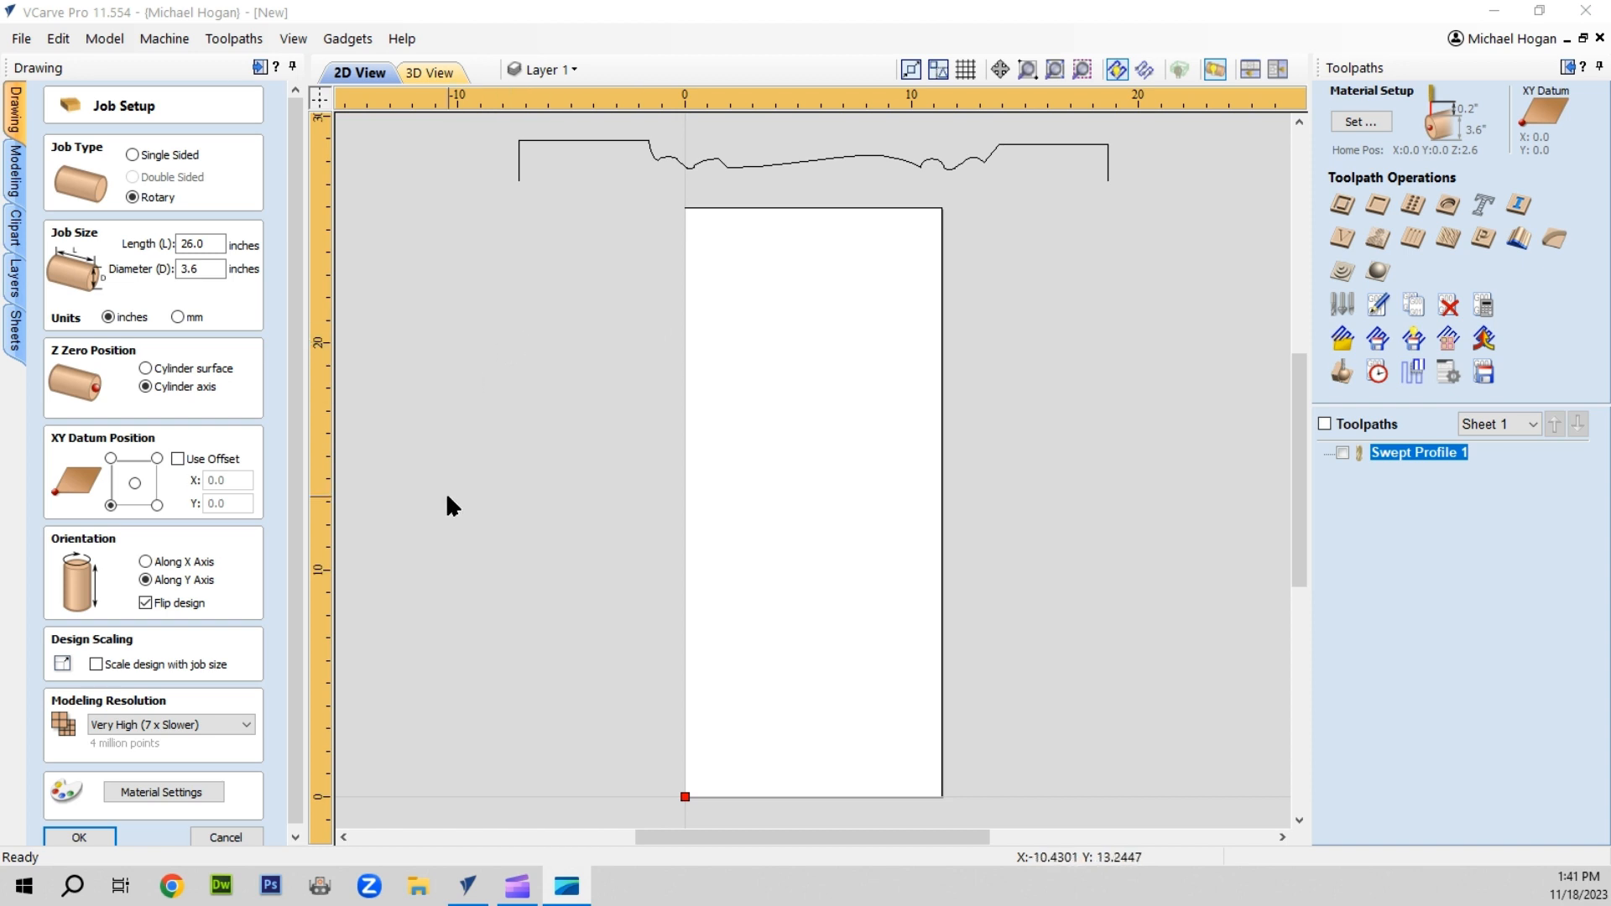
Close the job setup and place the Baluster_2 rotary profile from the clipart library across the middle of the job
click(76, 838)
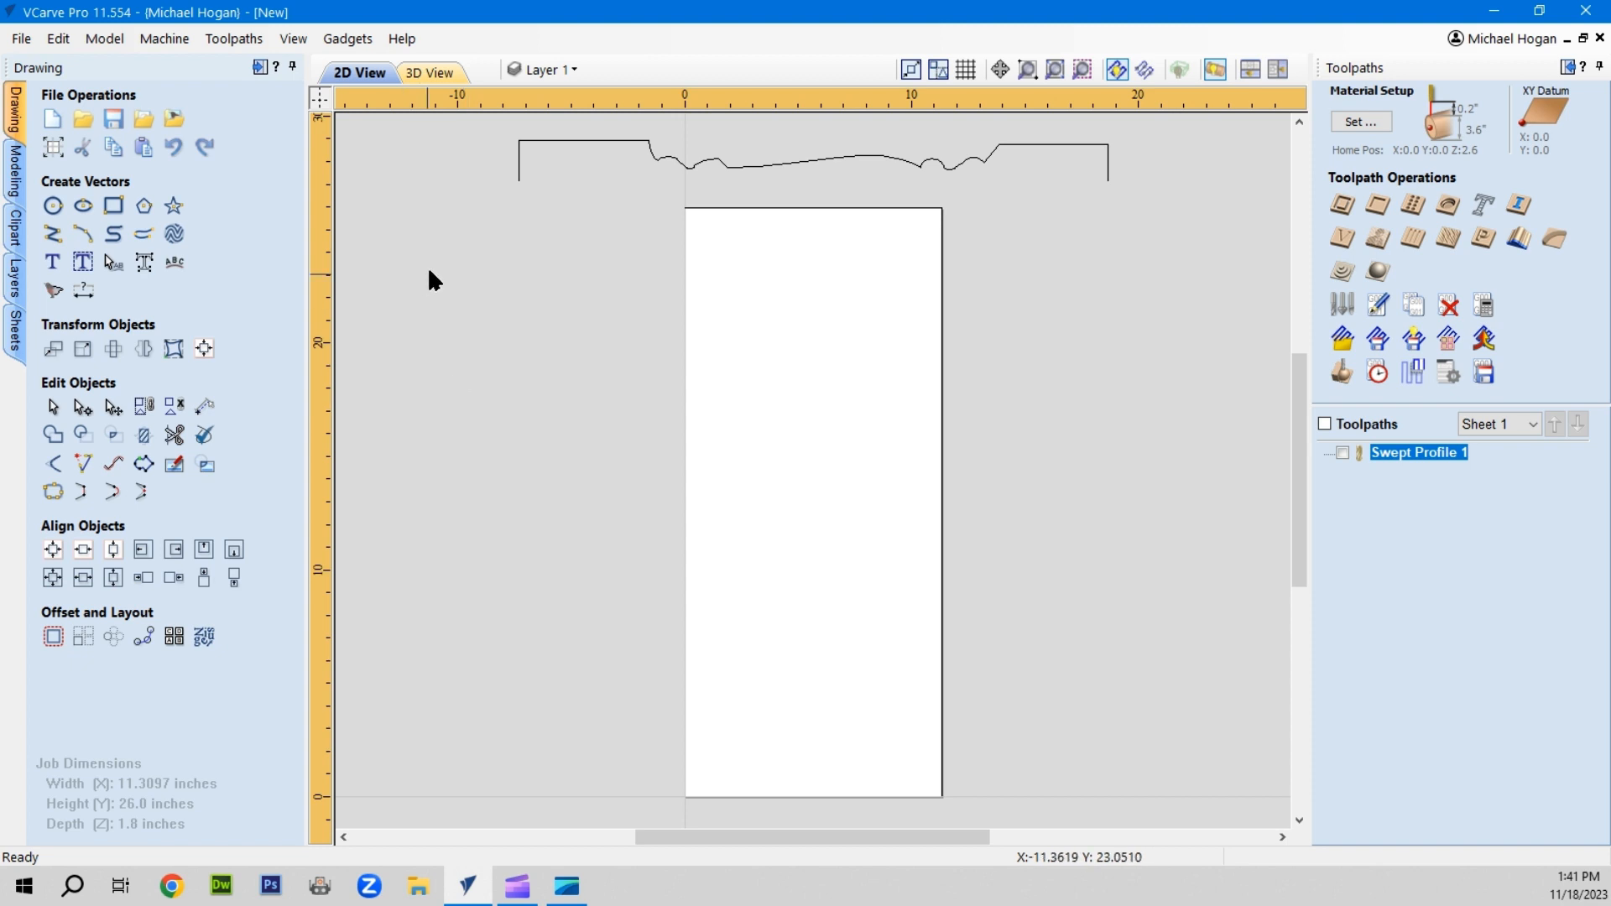
click(15, 233)
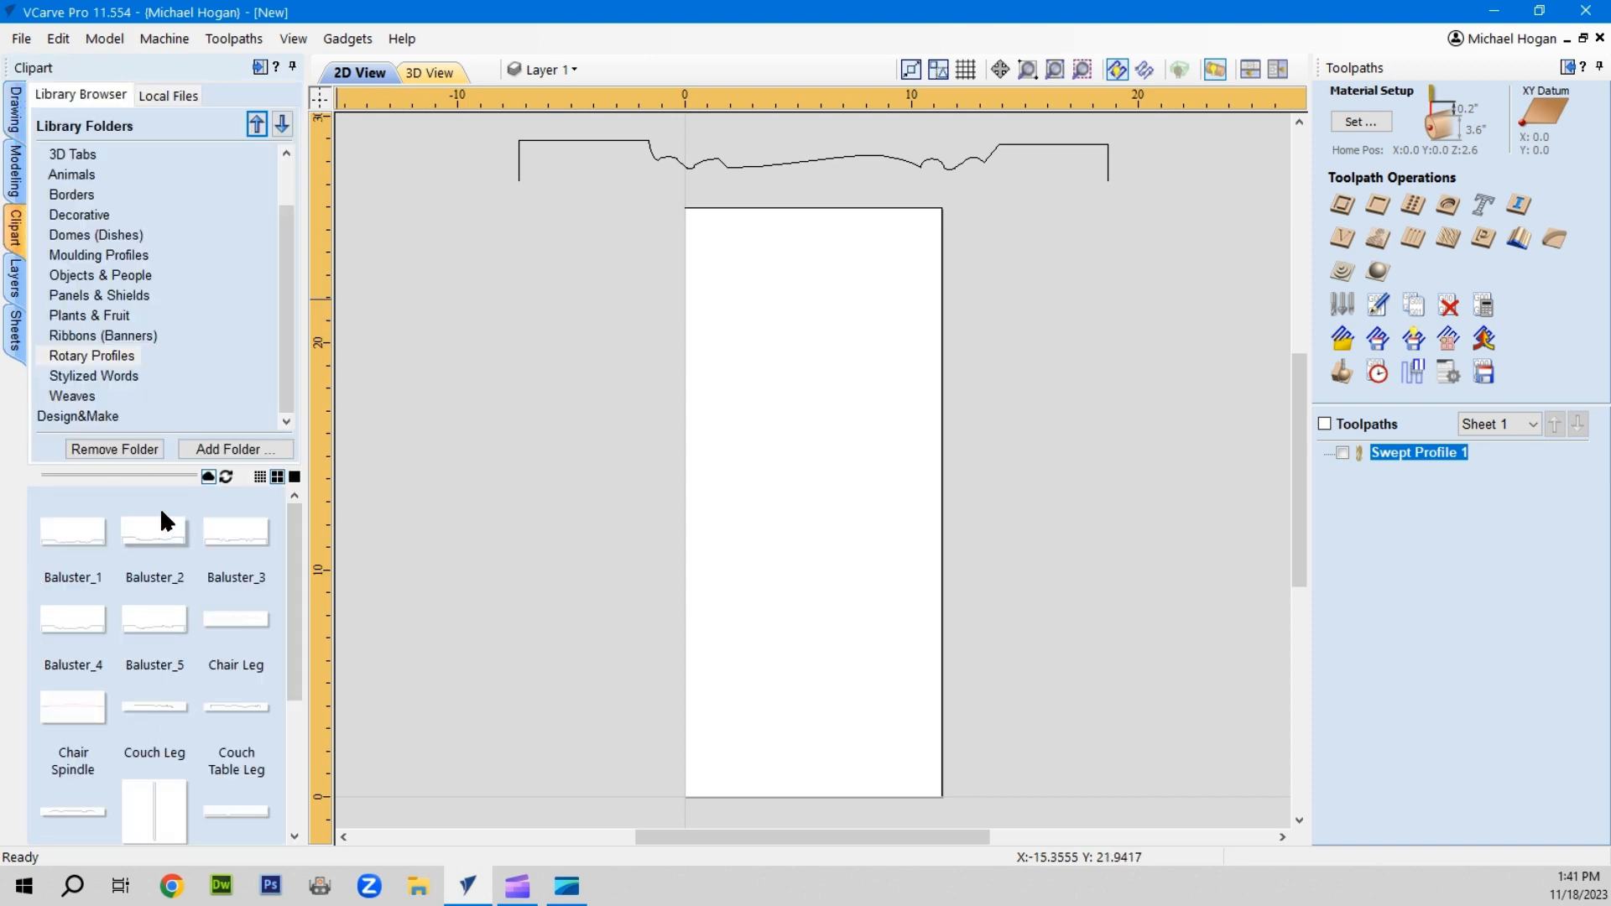
drag(145, 525, 818, 497)
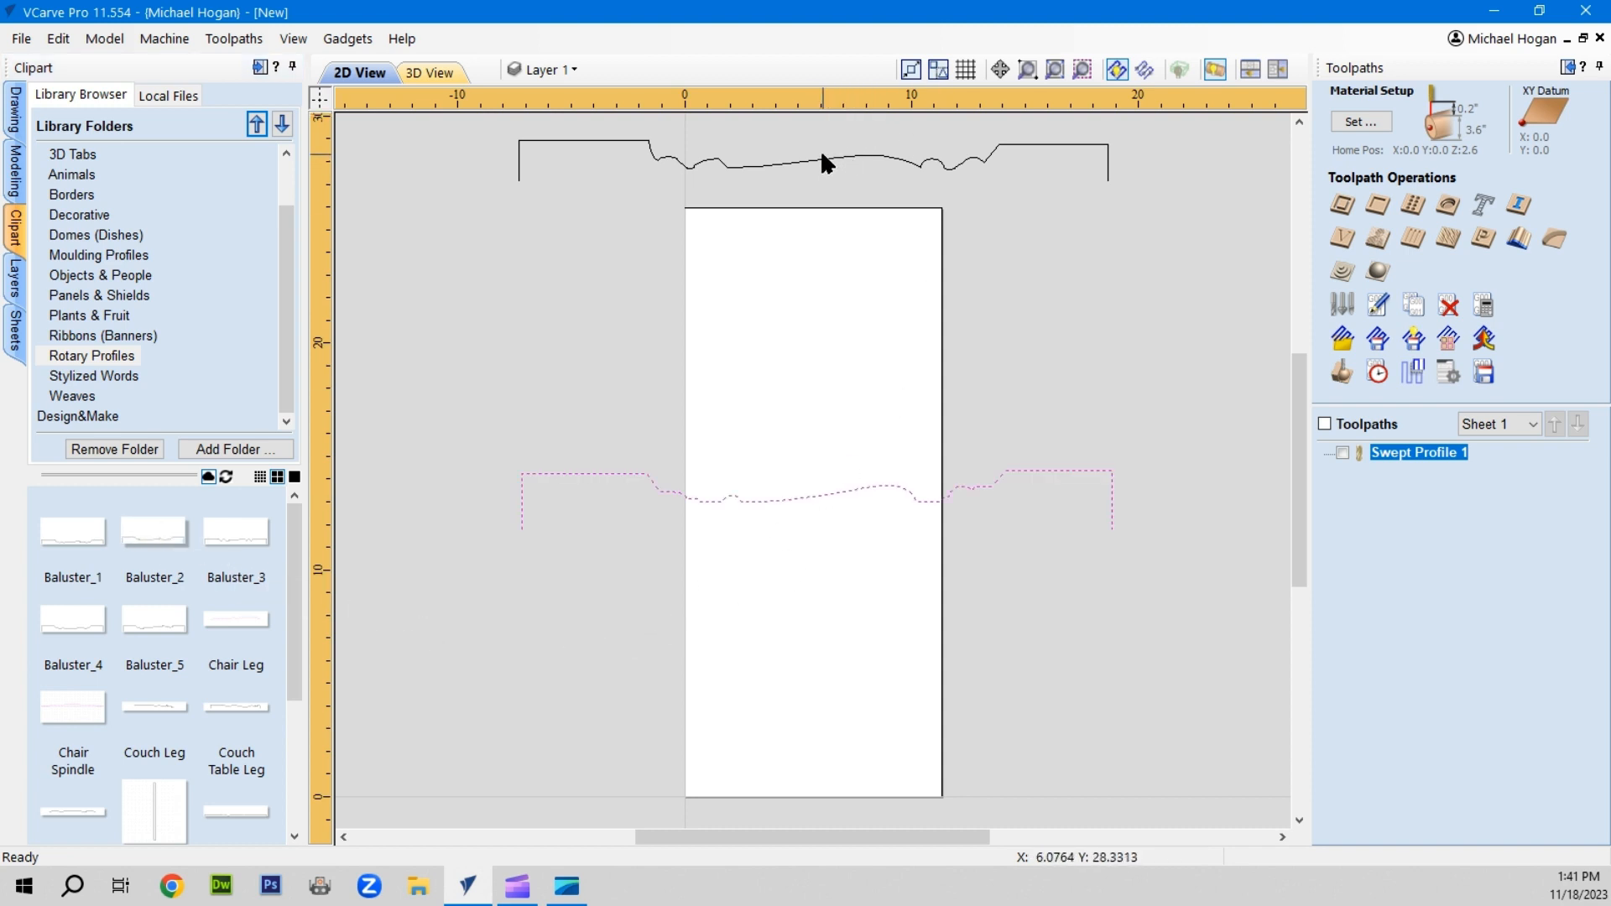
click(484, 159)
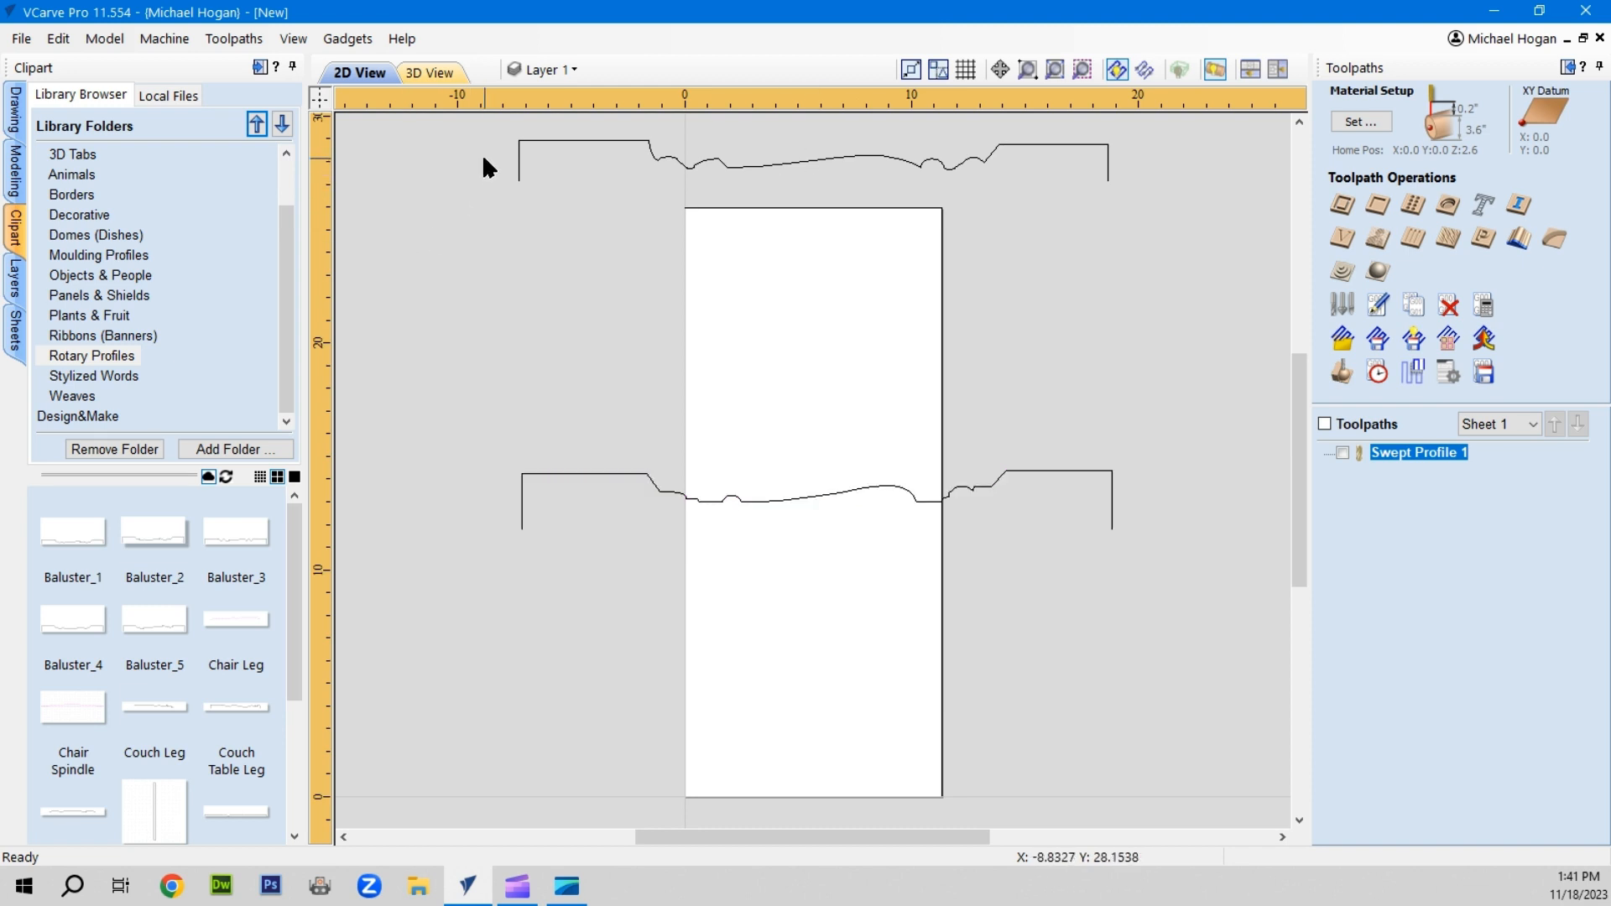
Compare the sizes of the existing profile above the job and the newly placed baluster profile
drag(494, 129, 1161, 185)
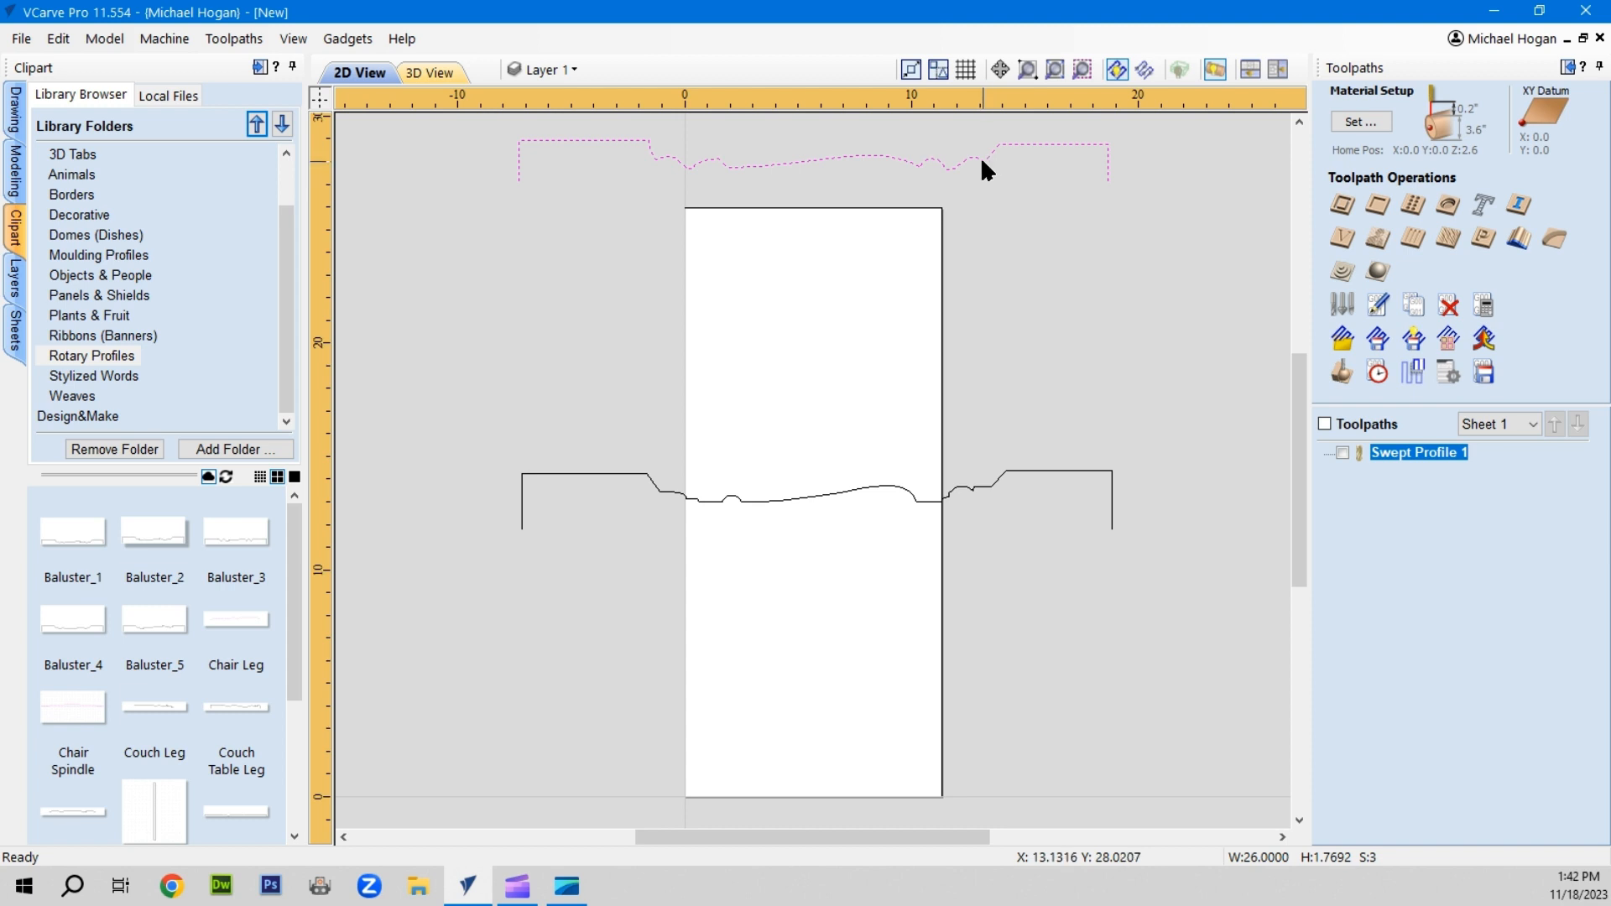
click(588, 475)
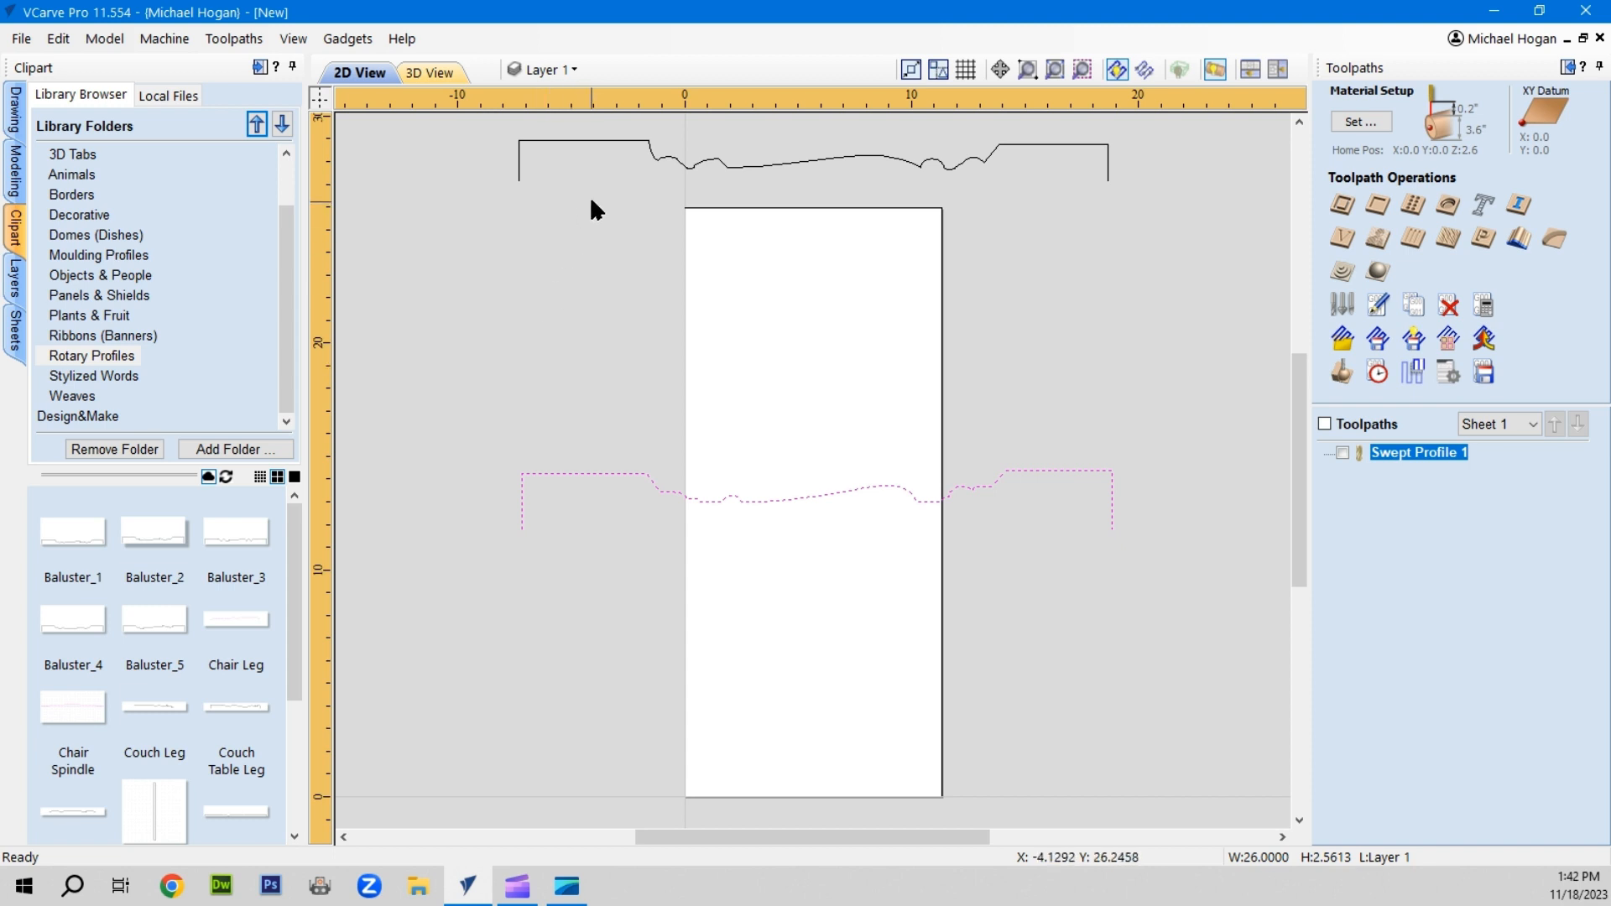
click(606, 140)
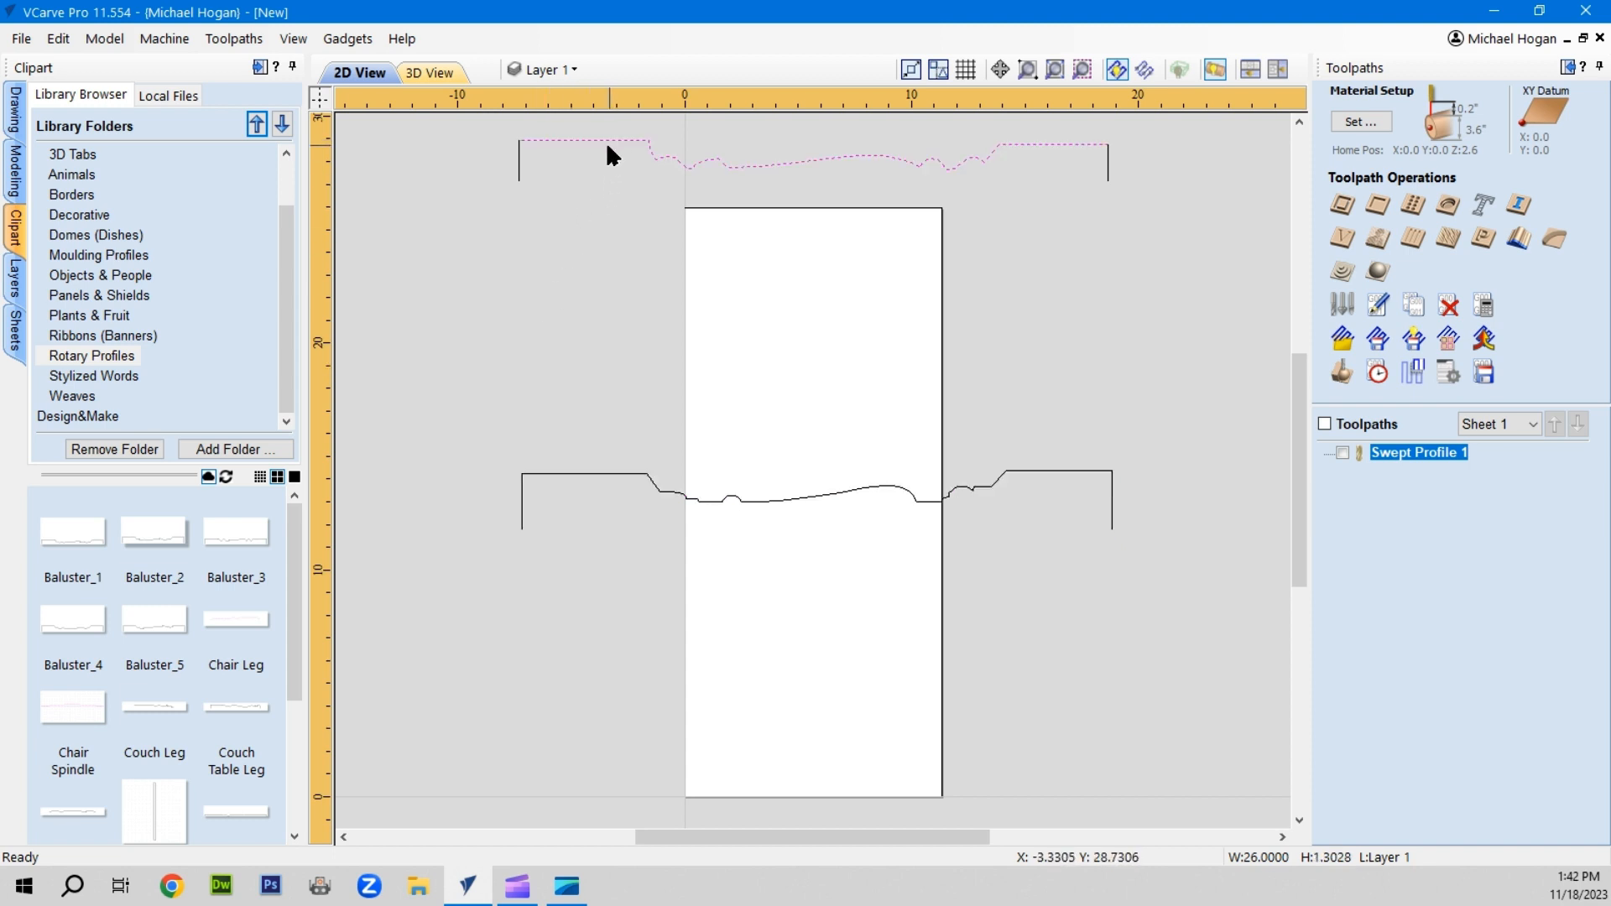
Delete the old profile above the job together with its end lines
click(485, 118)
drag(490, 130, 1121, 193)
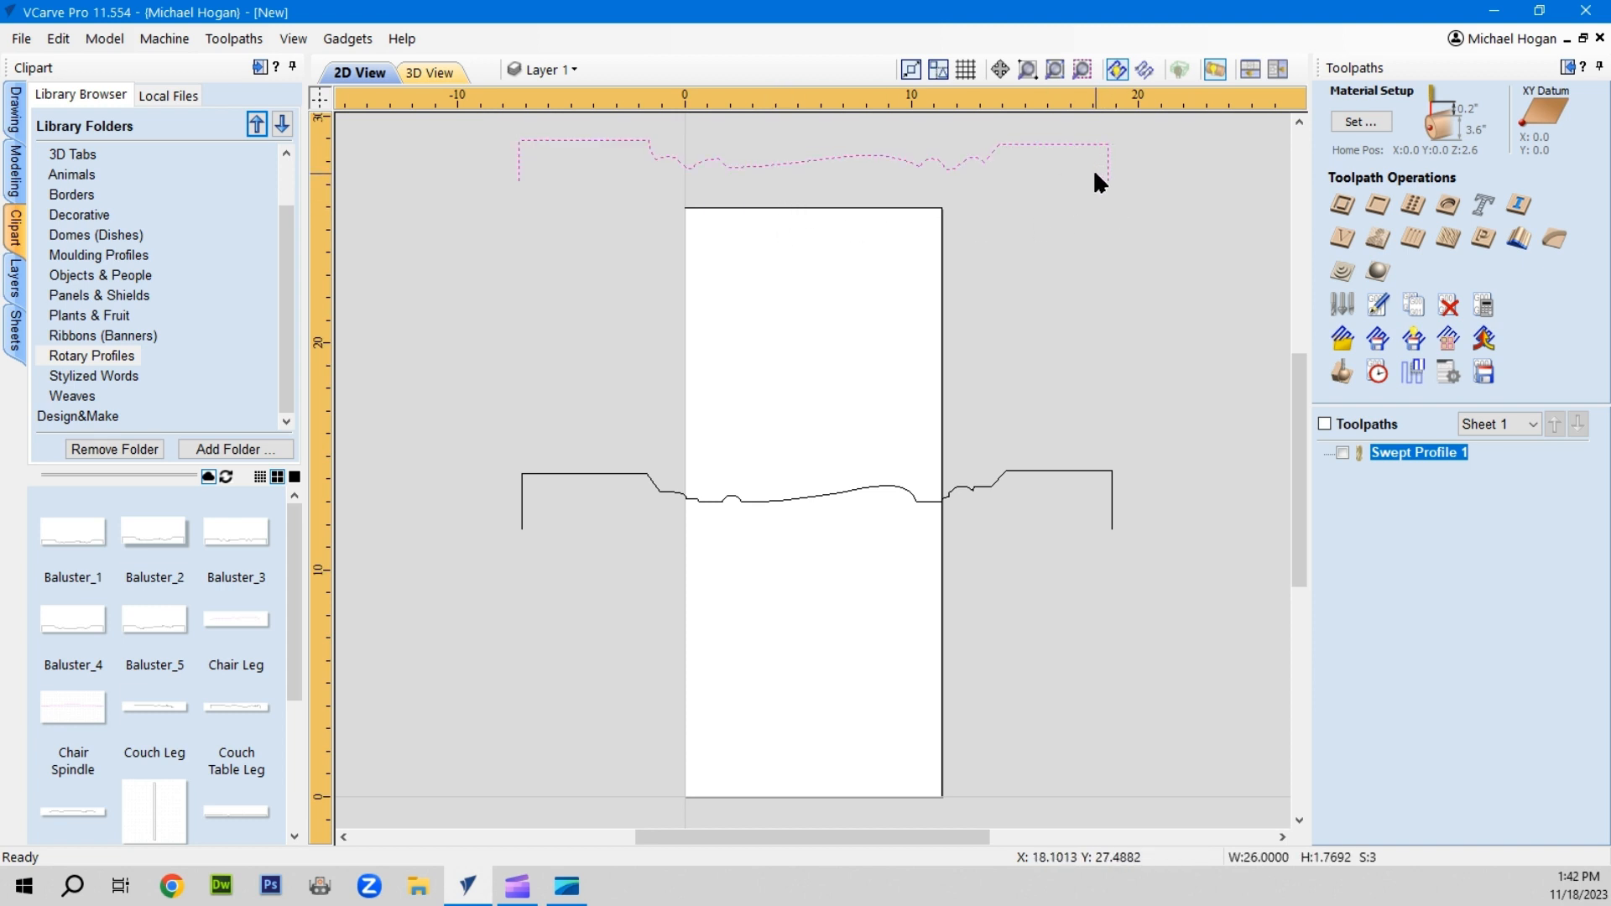
key(Delete)
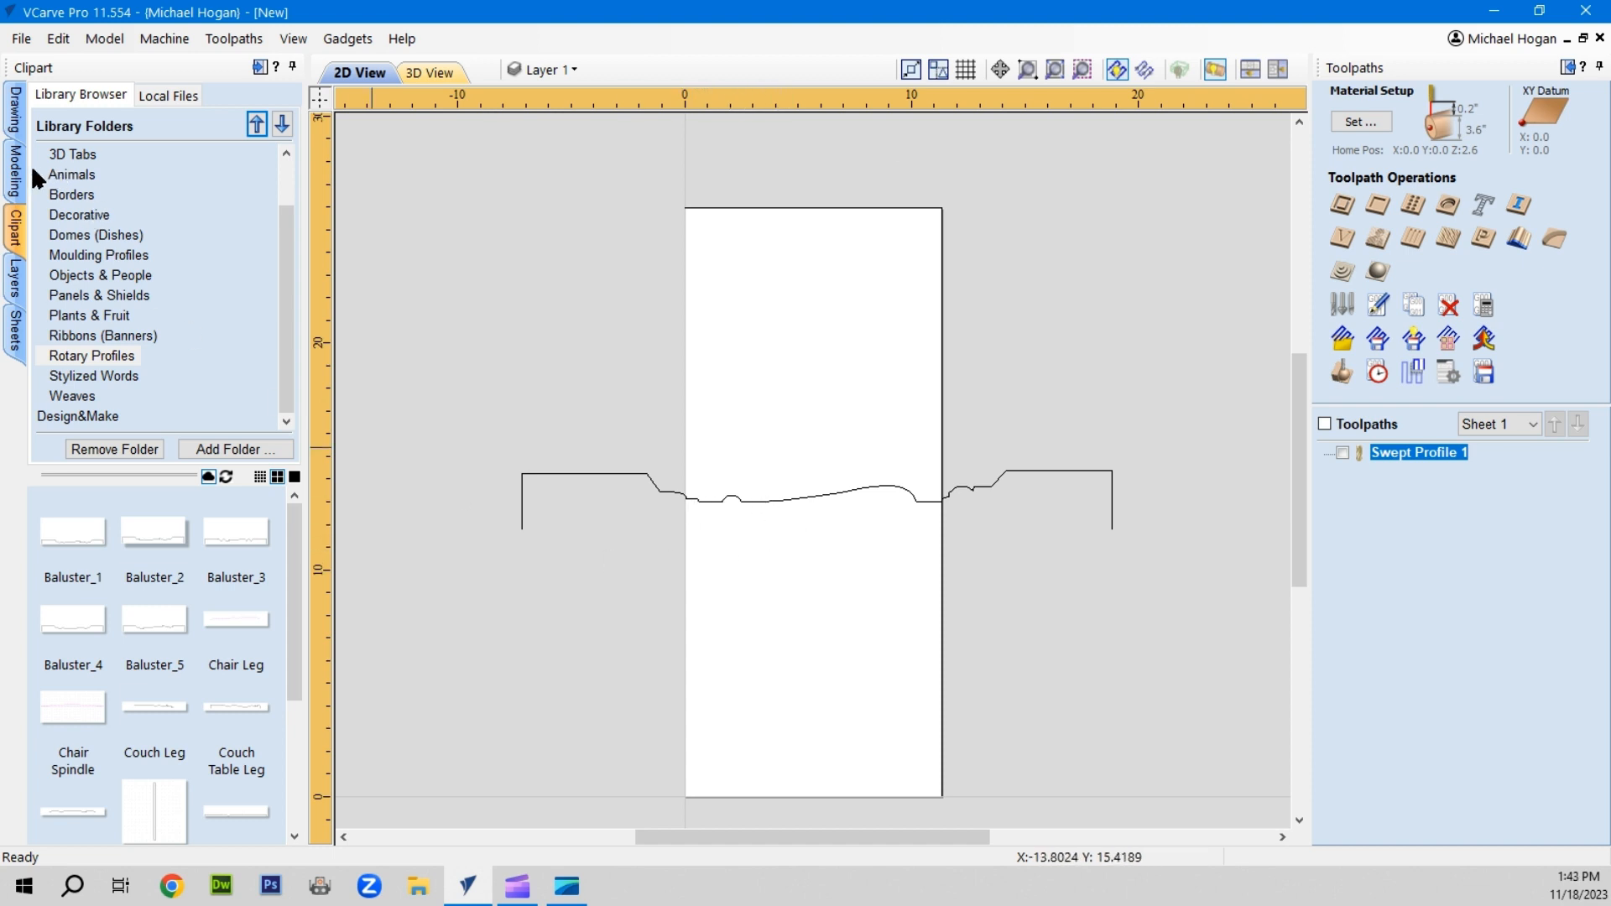
Reopen the job setup and set the cylinder diameter to 5.2 inches, calculated as 2.6*2
click(15, 117)
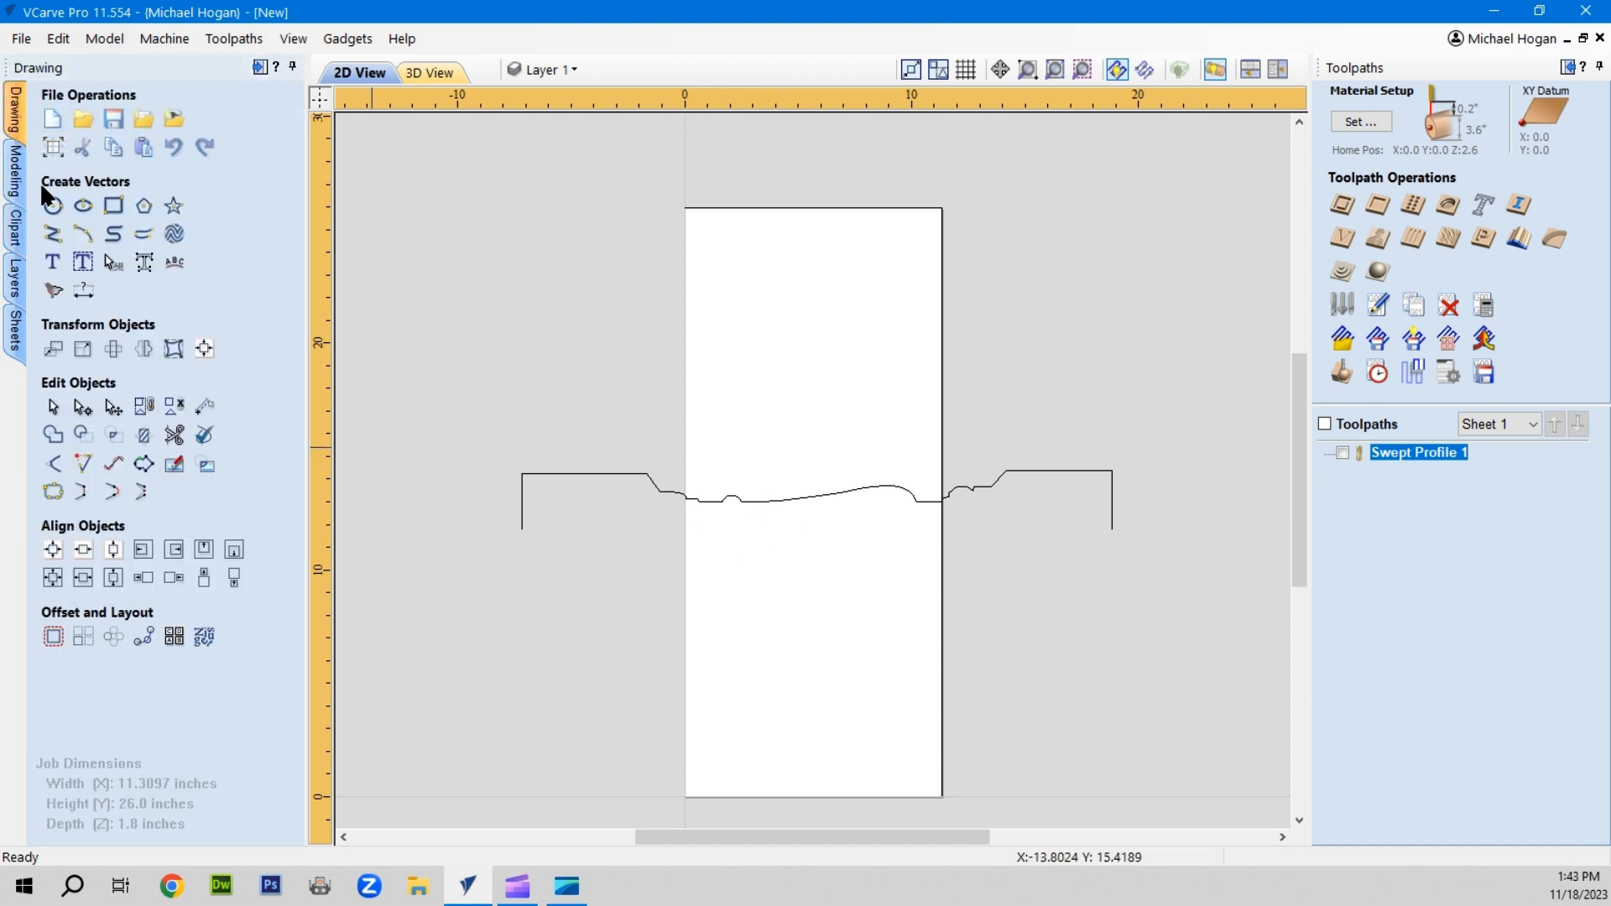
click(52, 151)
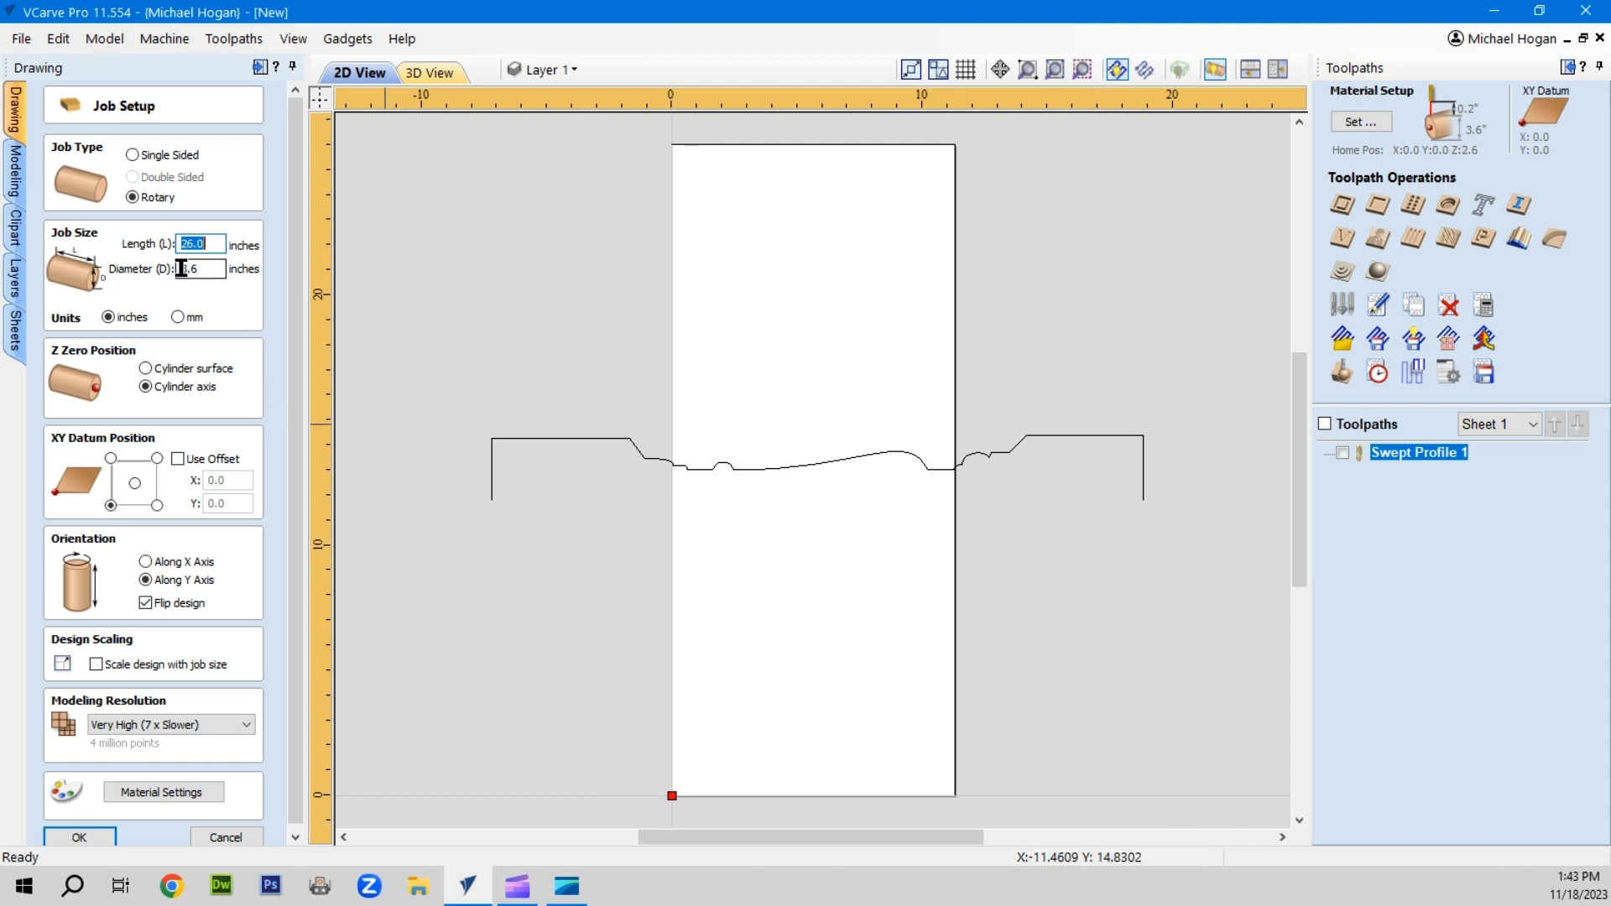
drag(179, 268, 204, 271)
text(2.6)
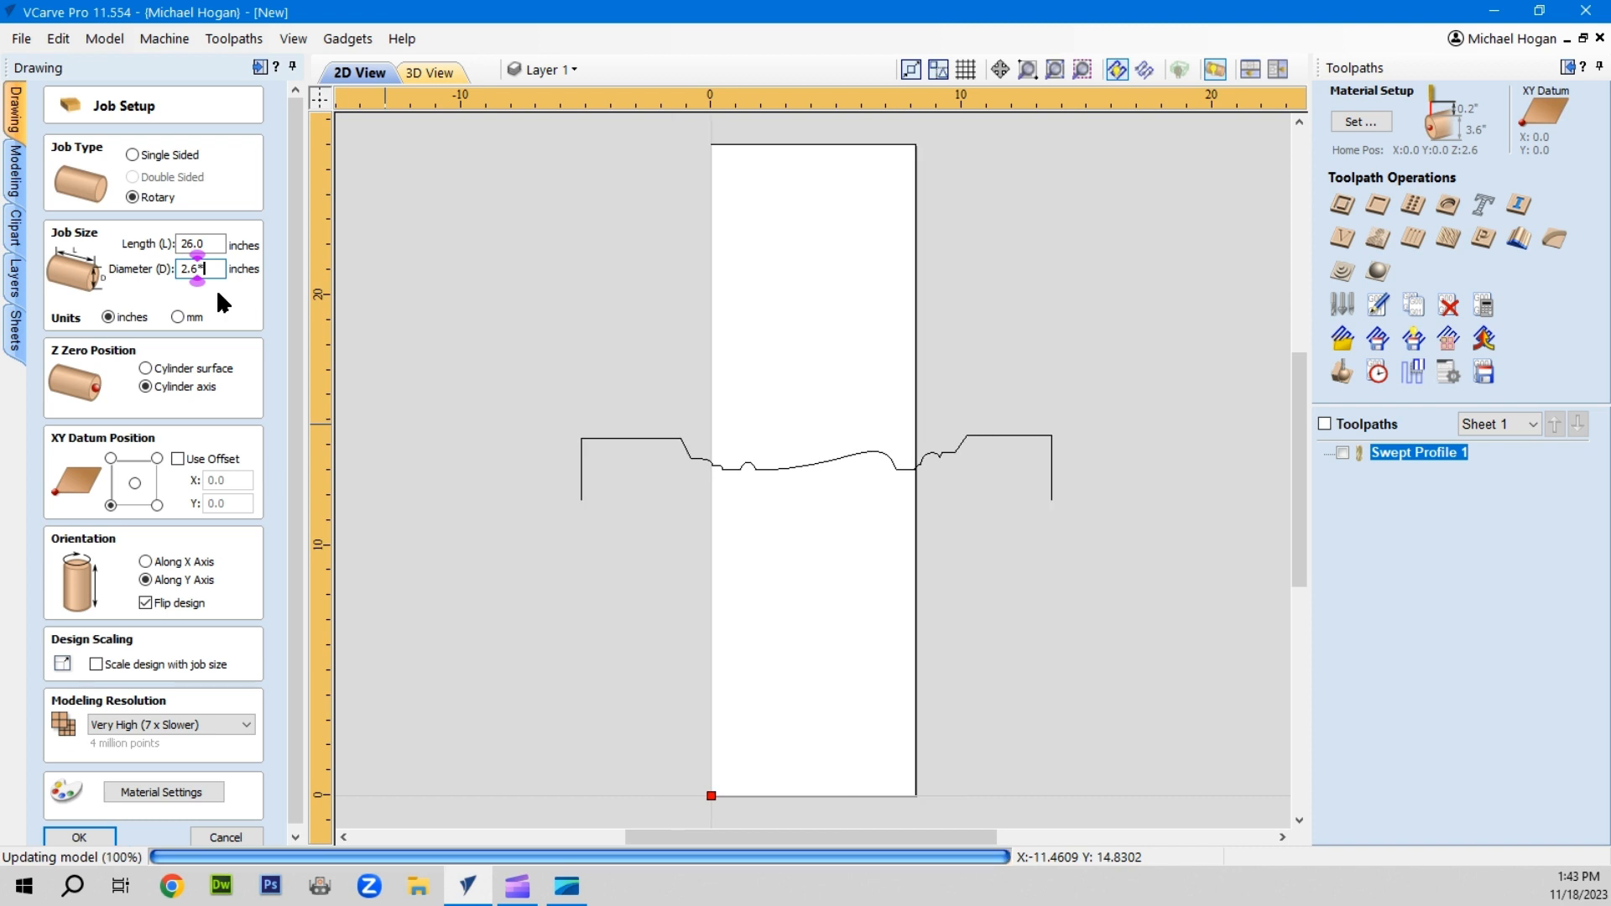
text(*2)
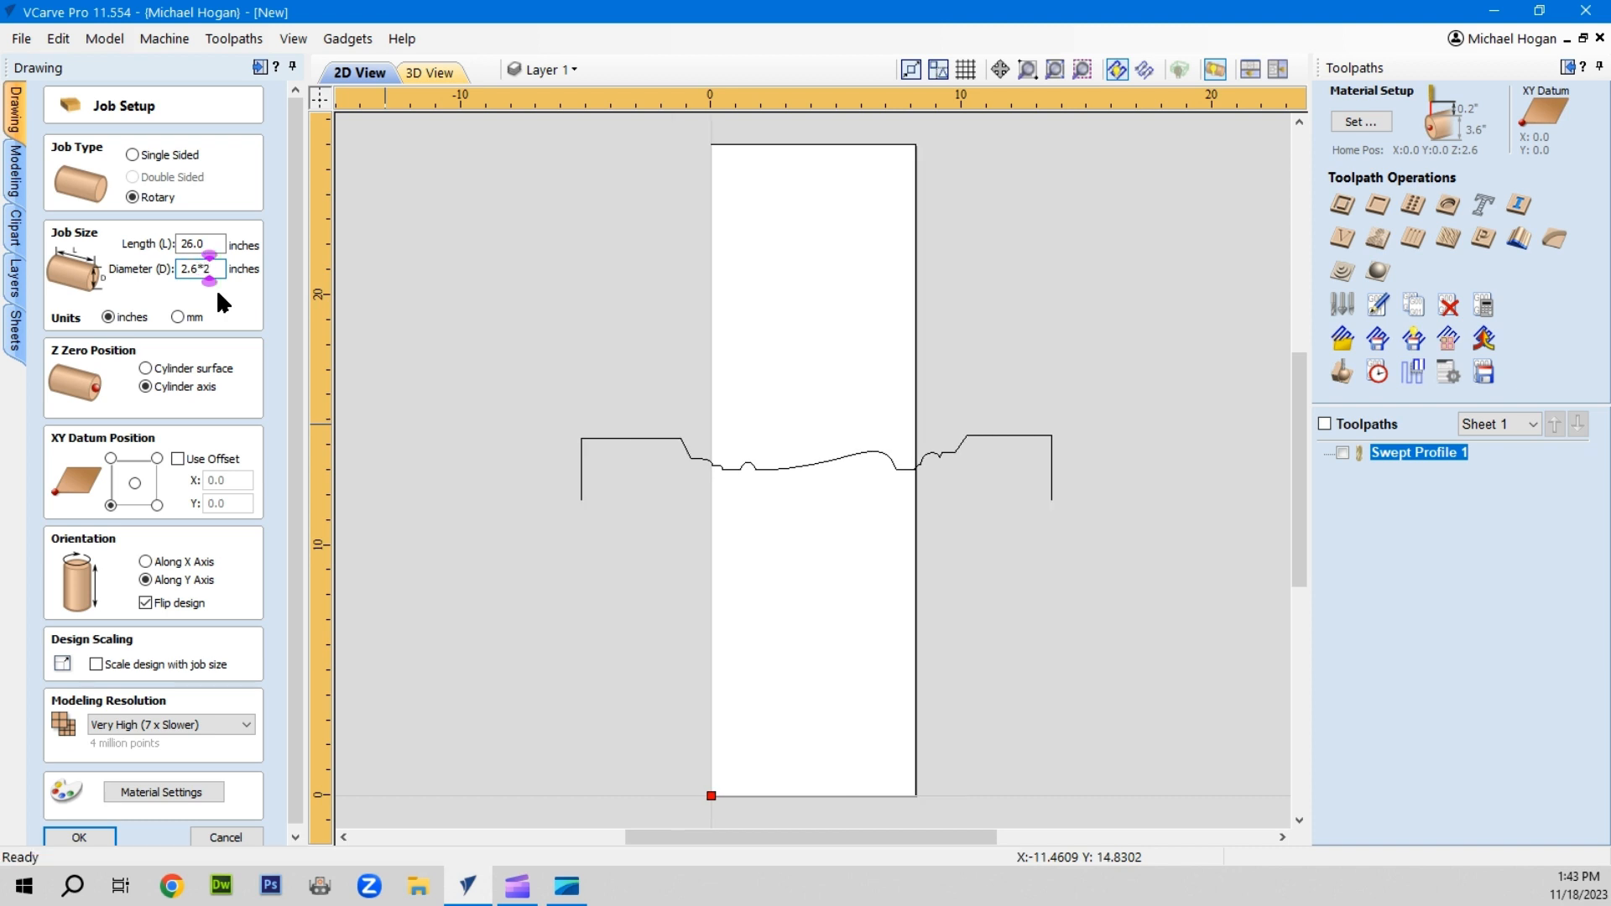
text(=)
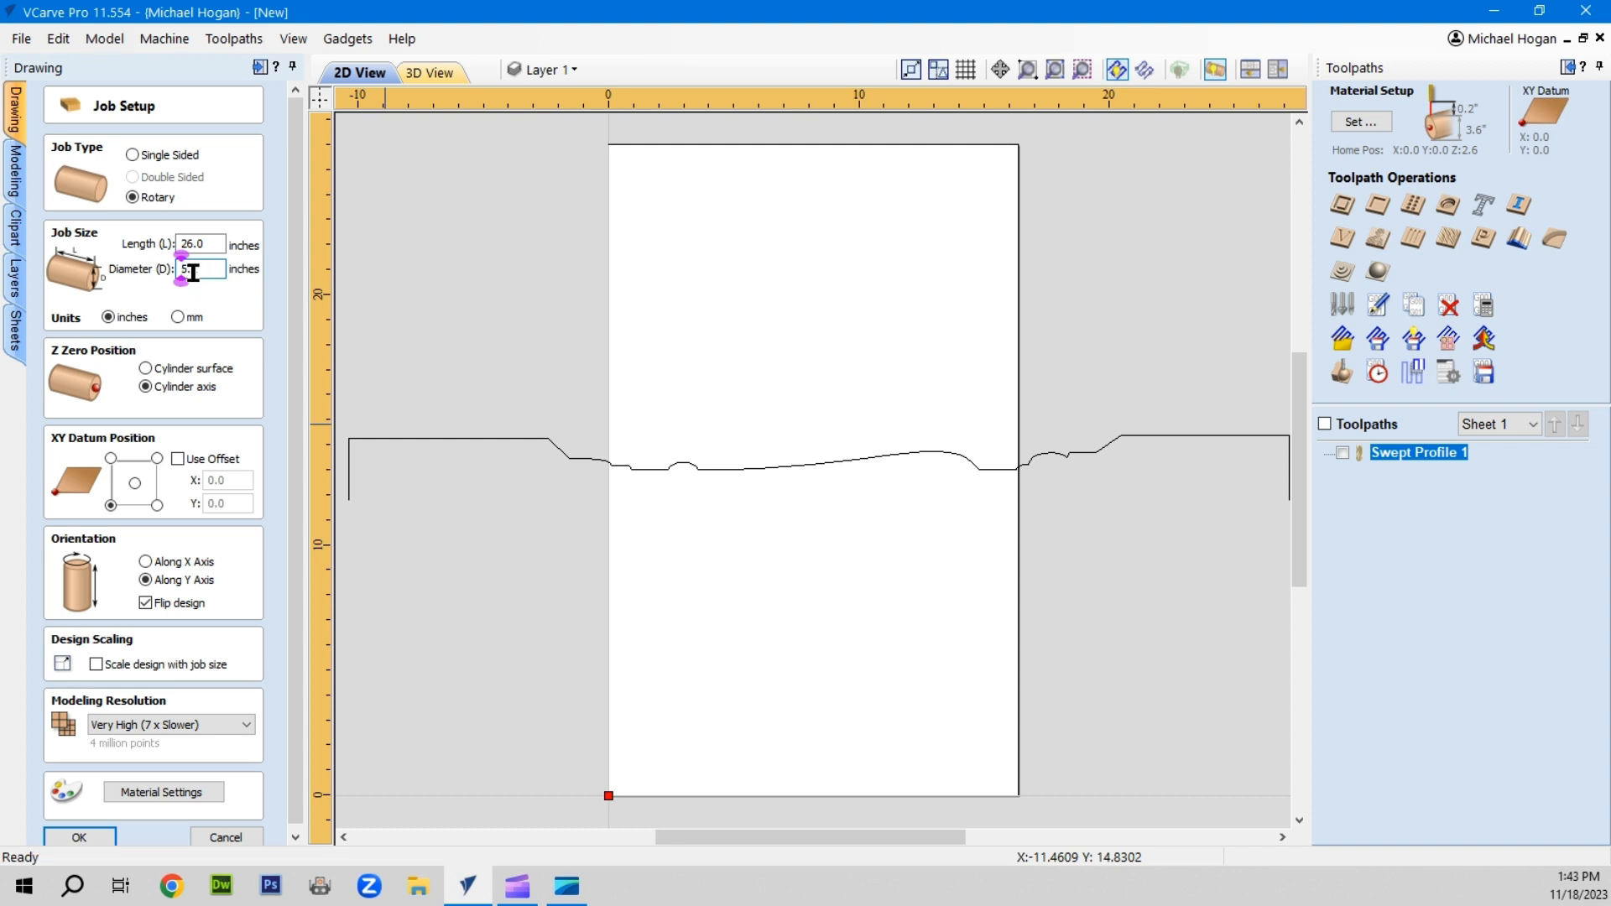
Enable scaling of the design with the job size
scroll(416, 496, down, 2)
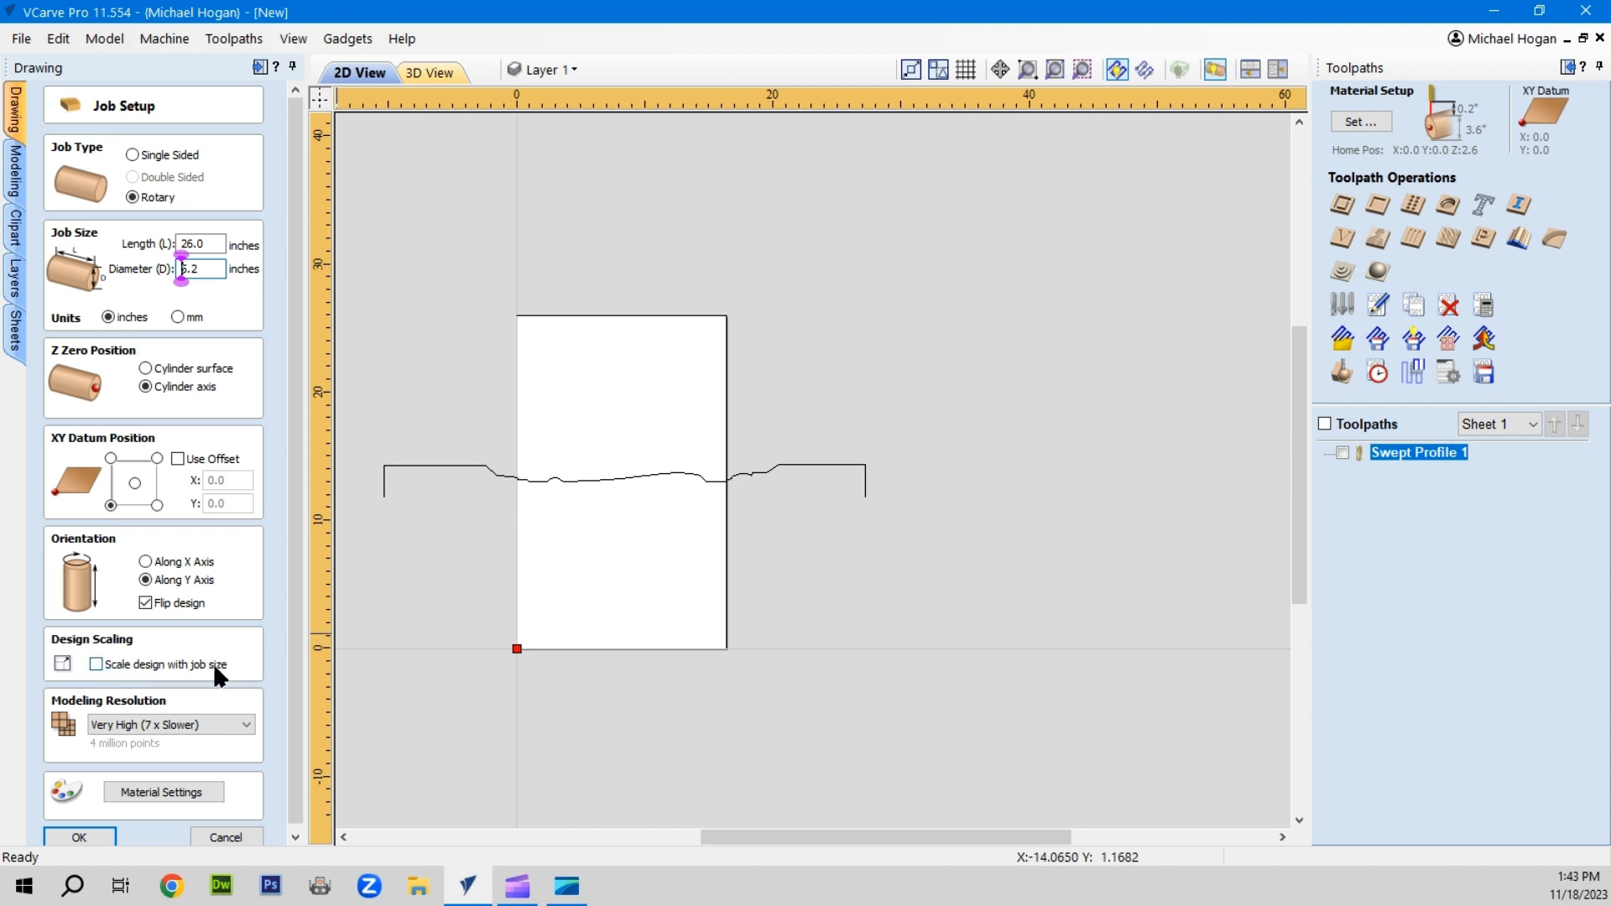
click(96, 664)
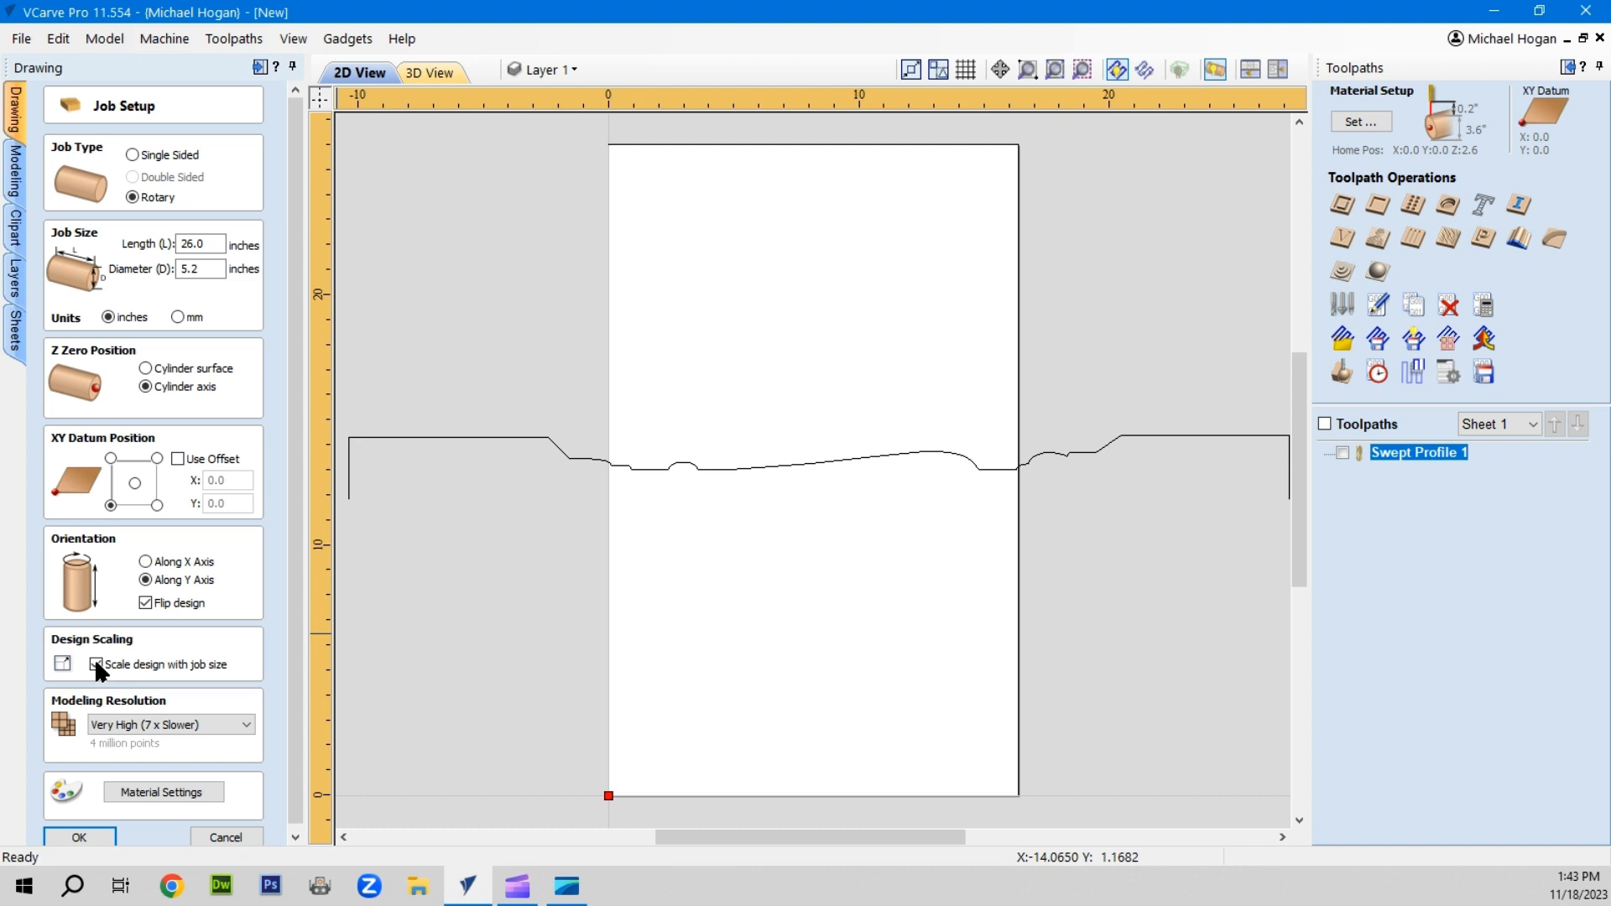
scroll(551, 638, down, 2)
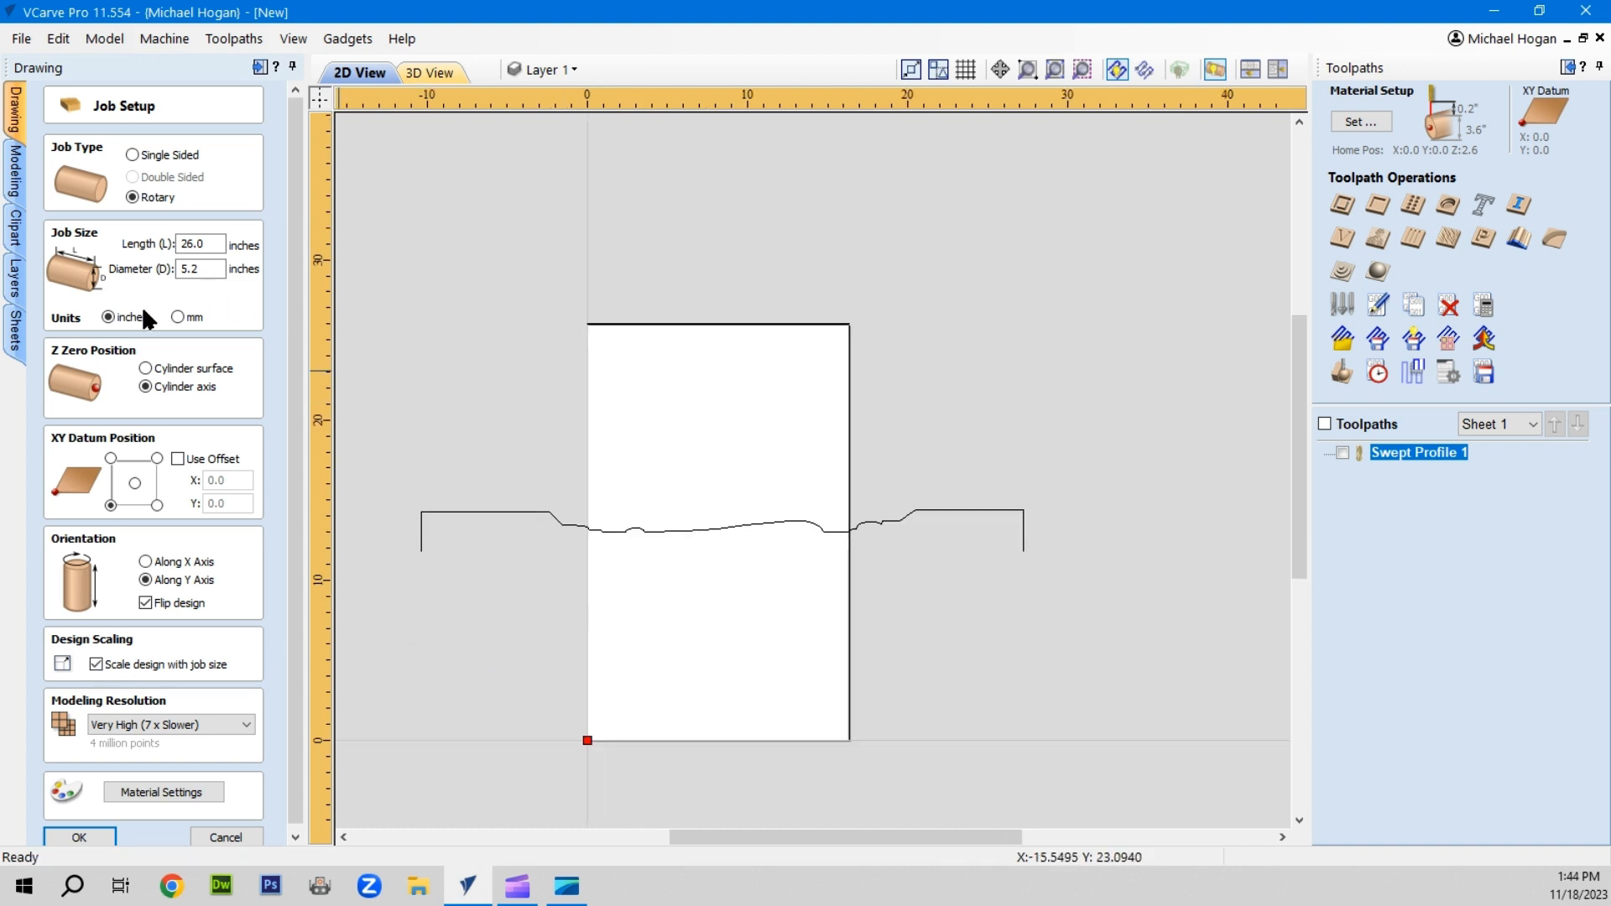
Set the cylinder diameter to 5.3 inches and apply the job setup without recalculating the toolpaths
drag(191, 268, 206, 269)
text(3)
click(84, 834)
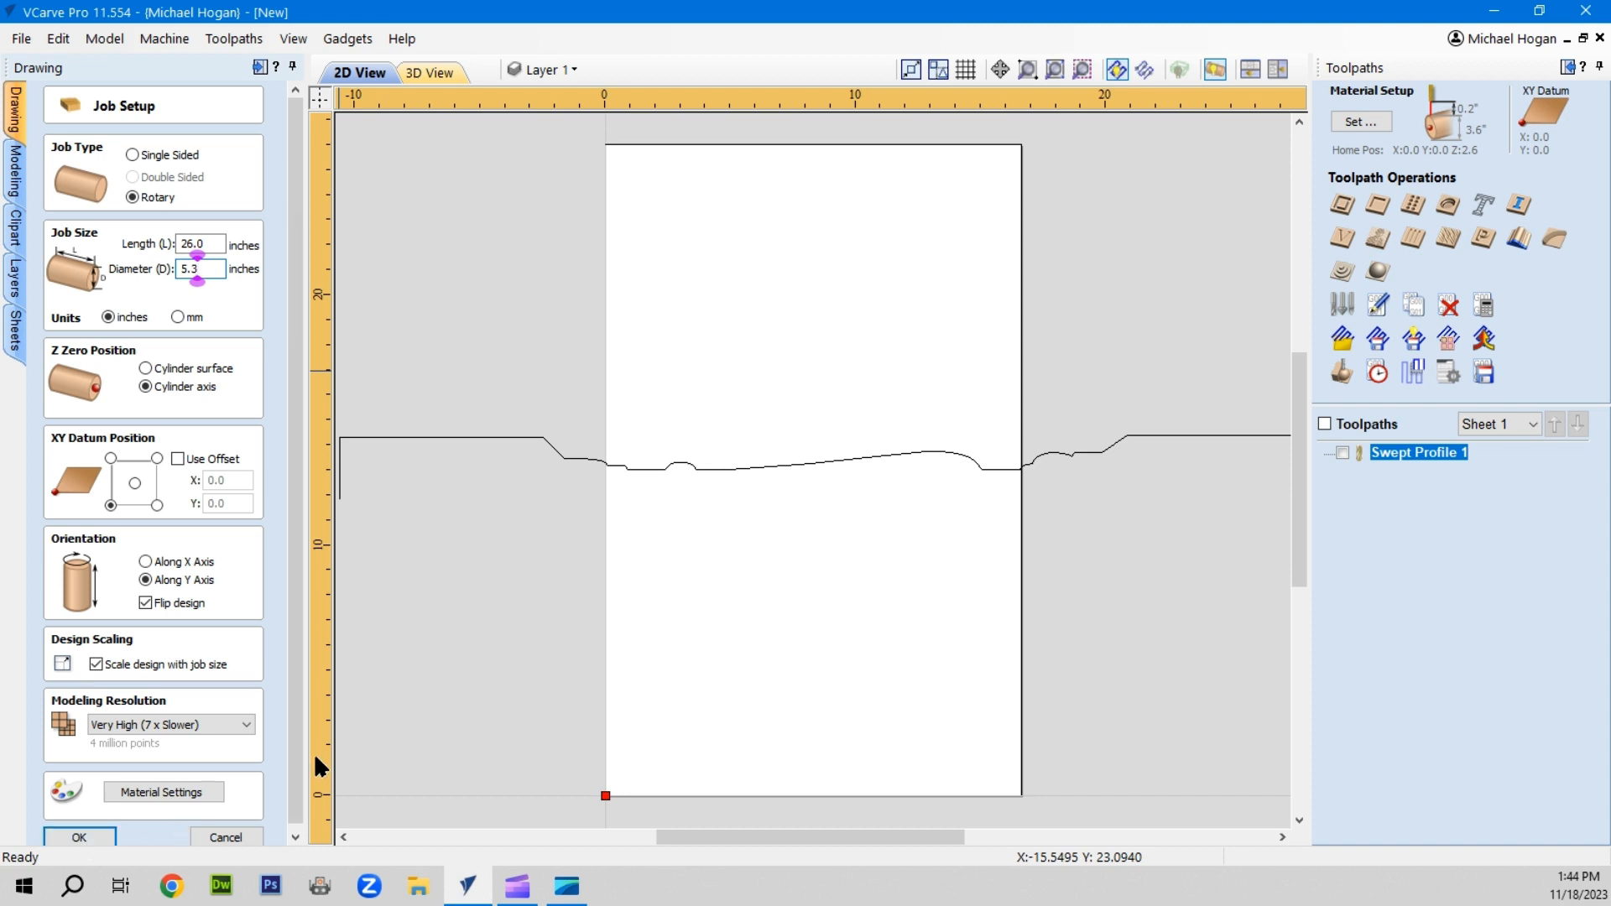
scroll(571, 673, down, 2)
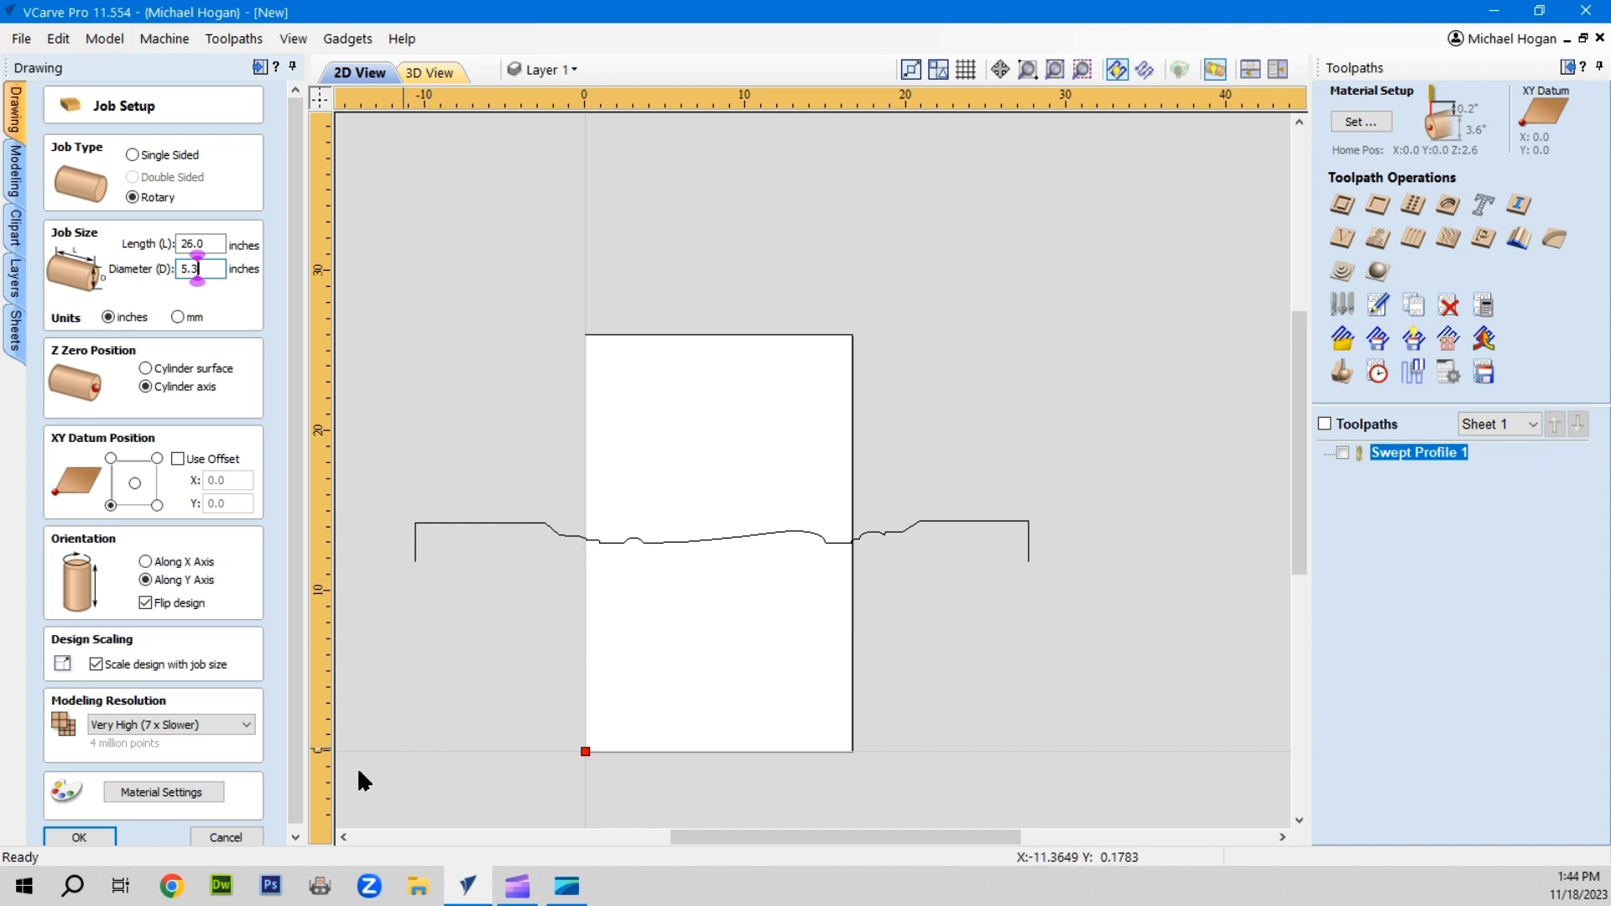
click(78, 836)
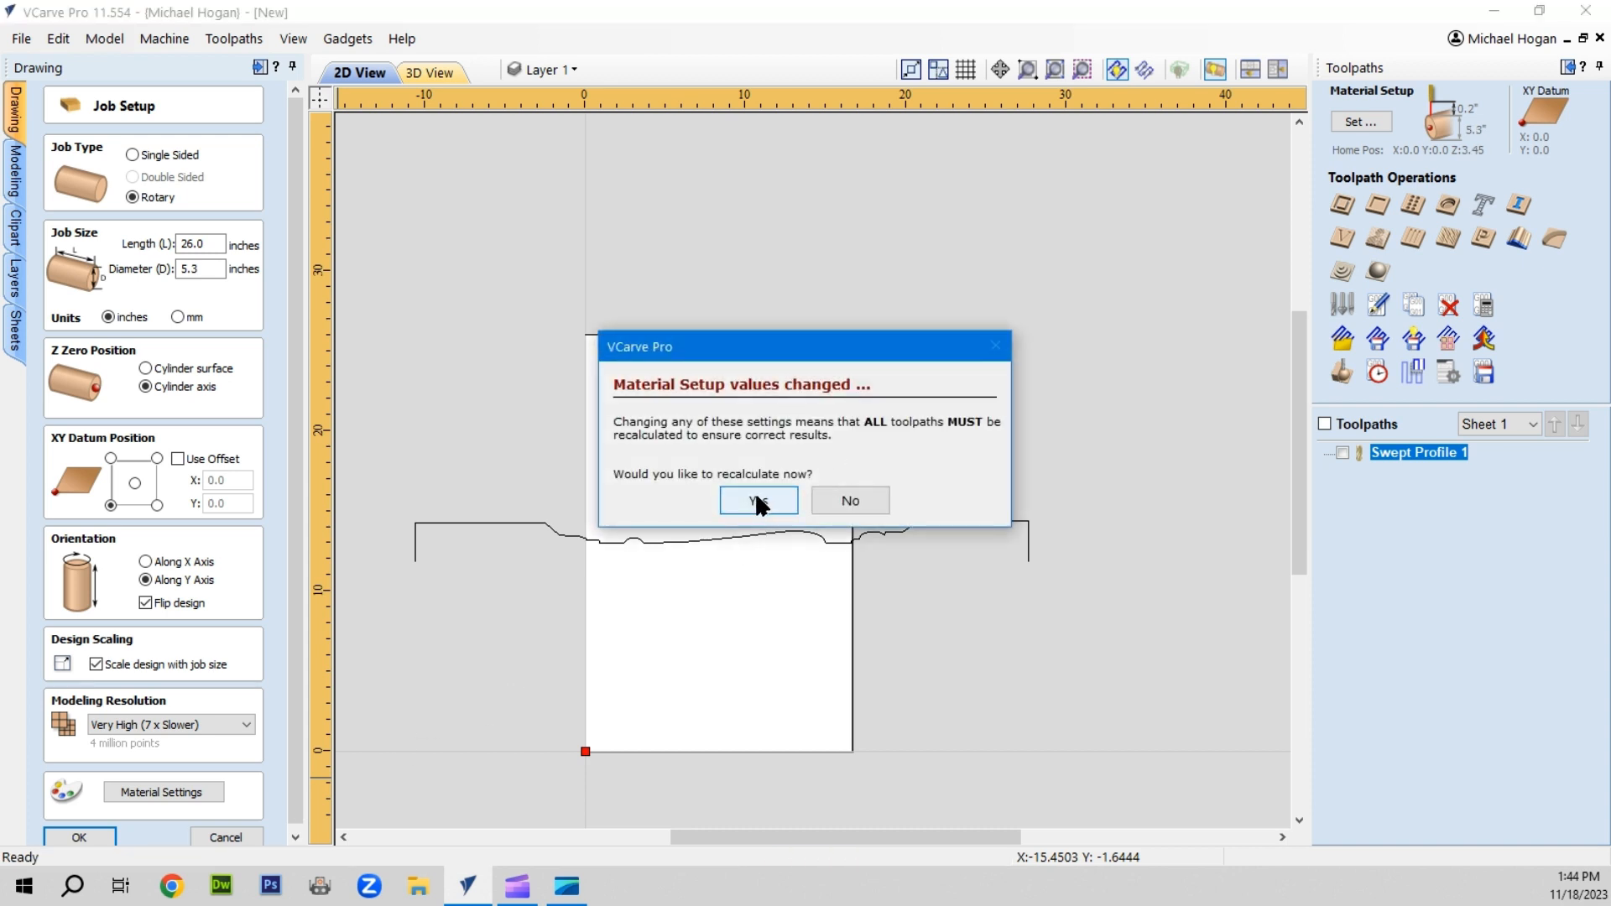
click(850, 500)
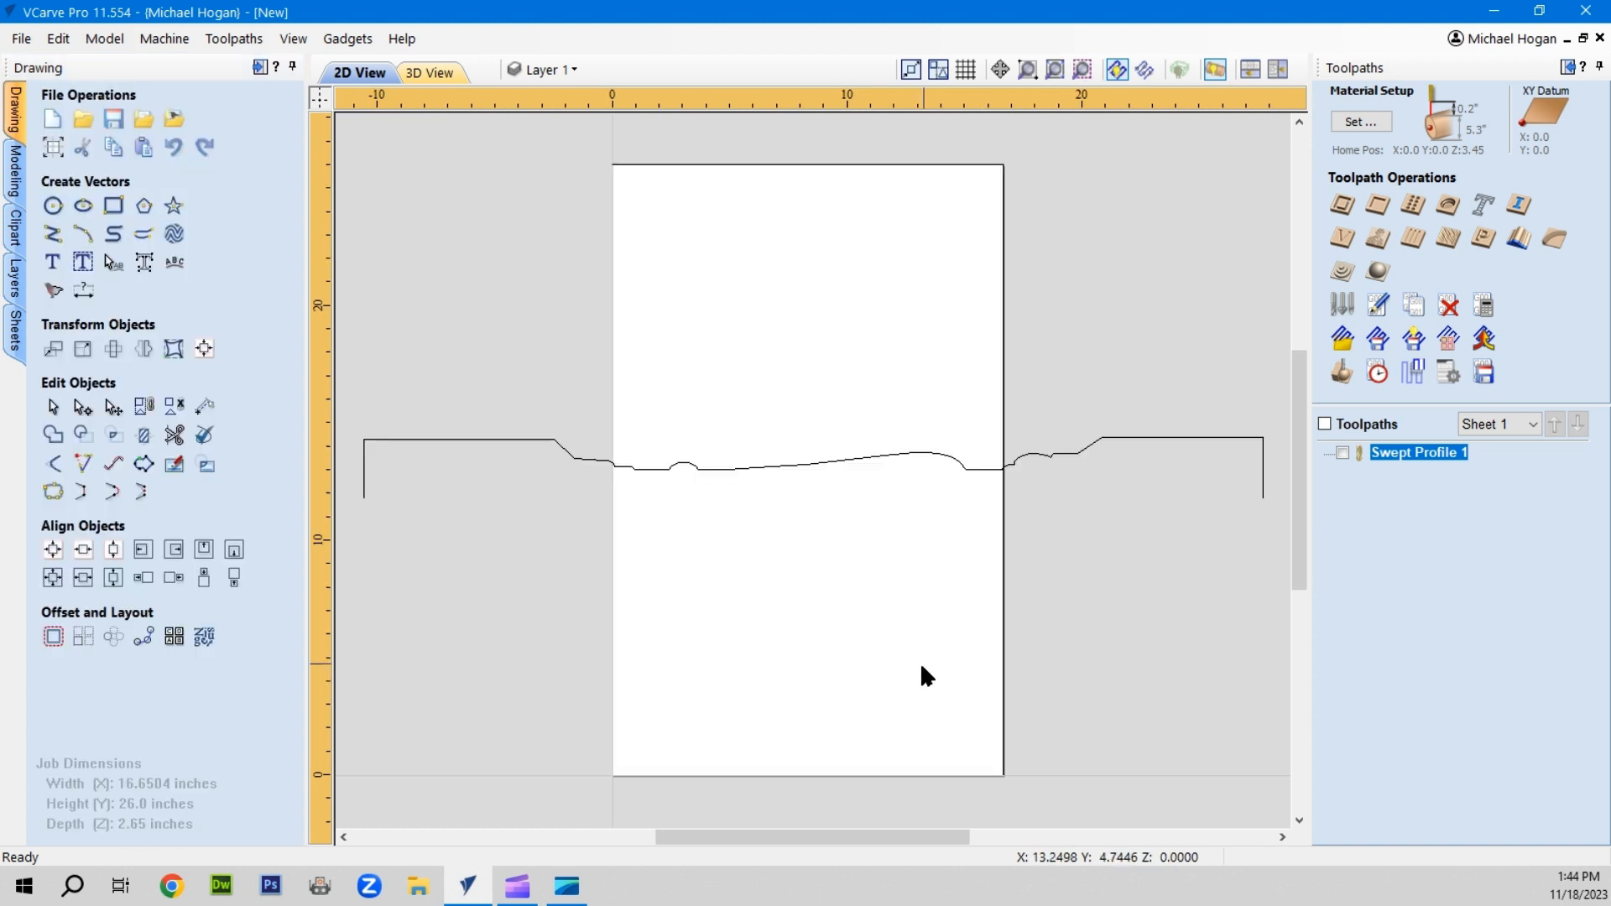
Check the size of the scaled baluster profile and delete it
click(515, 439)
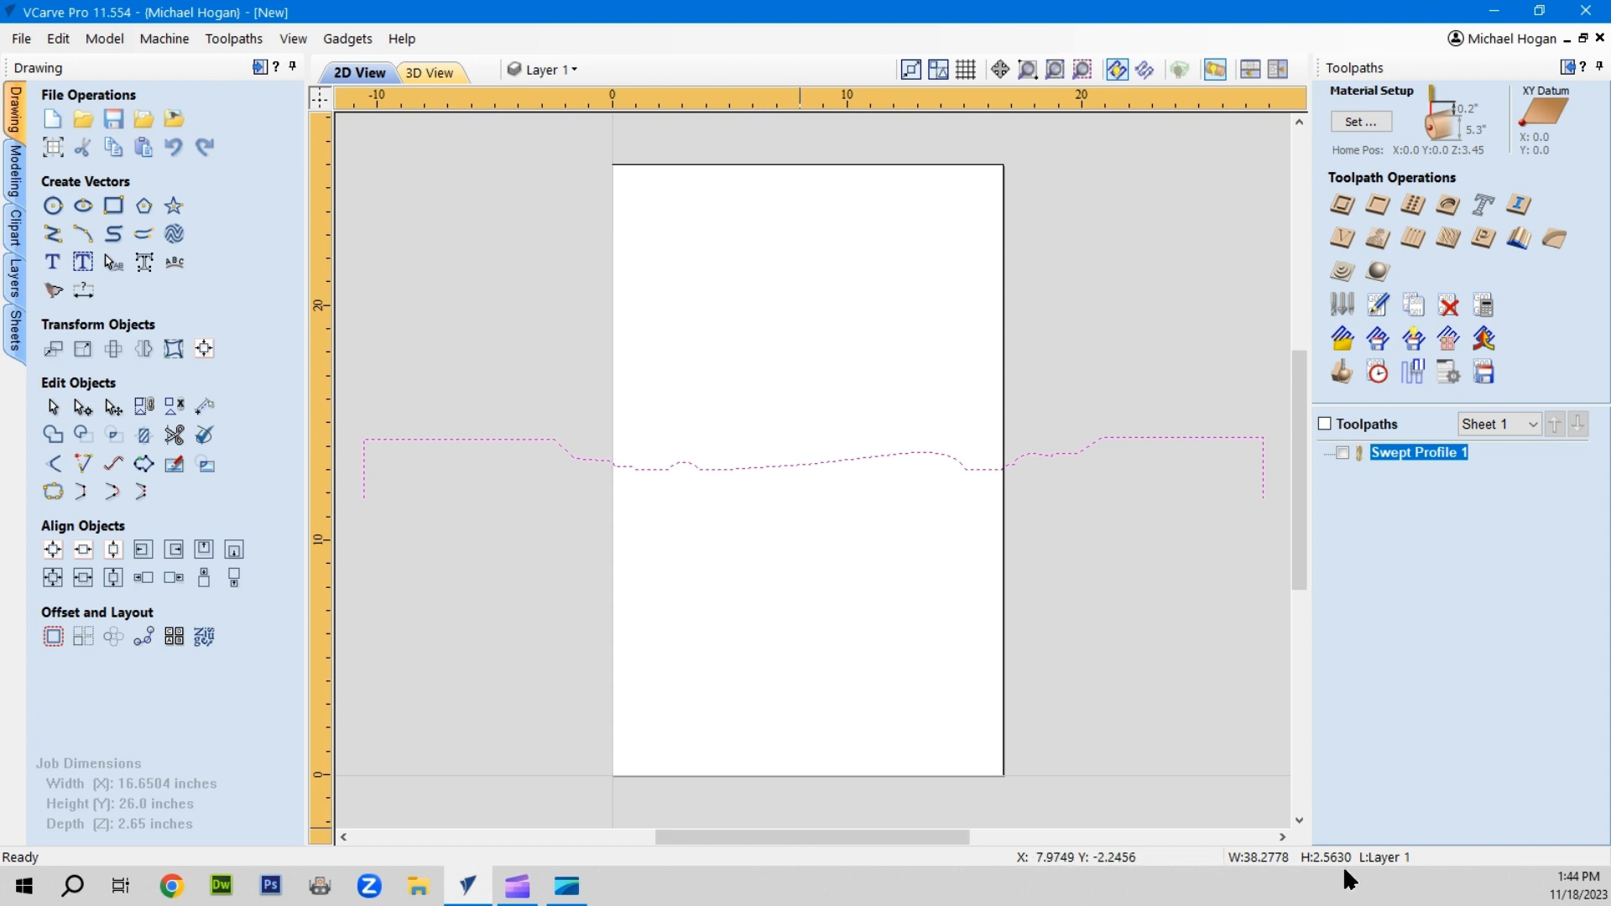
scroll(735, 467, down, 2)
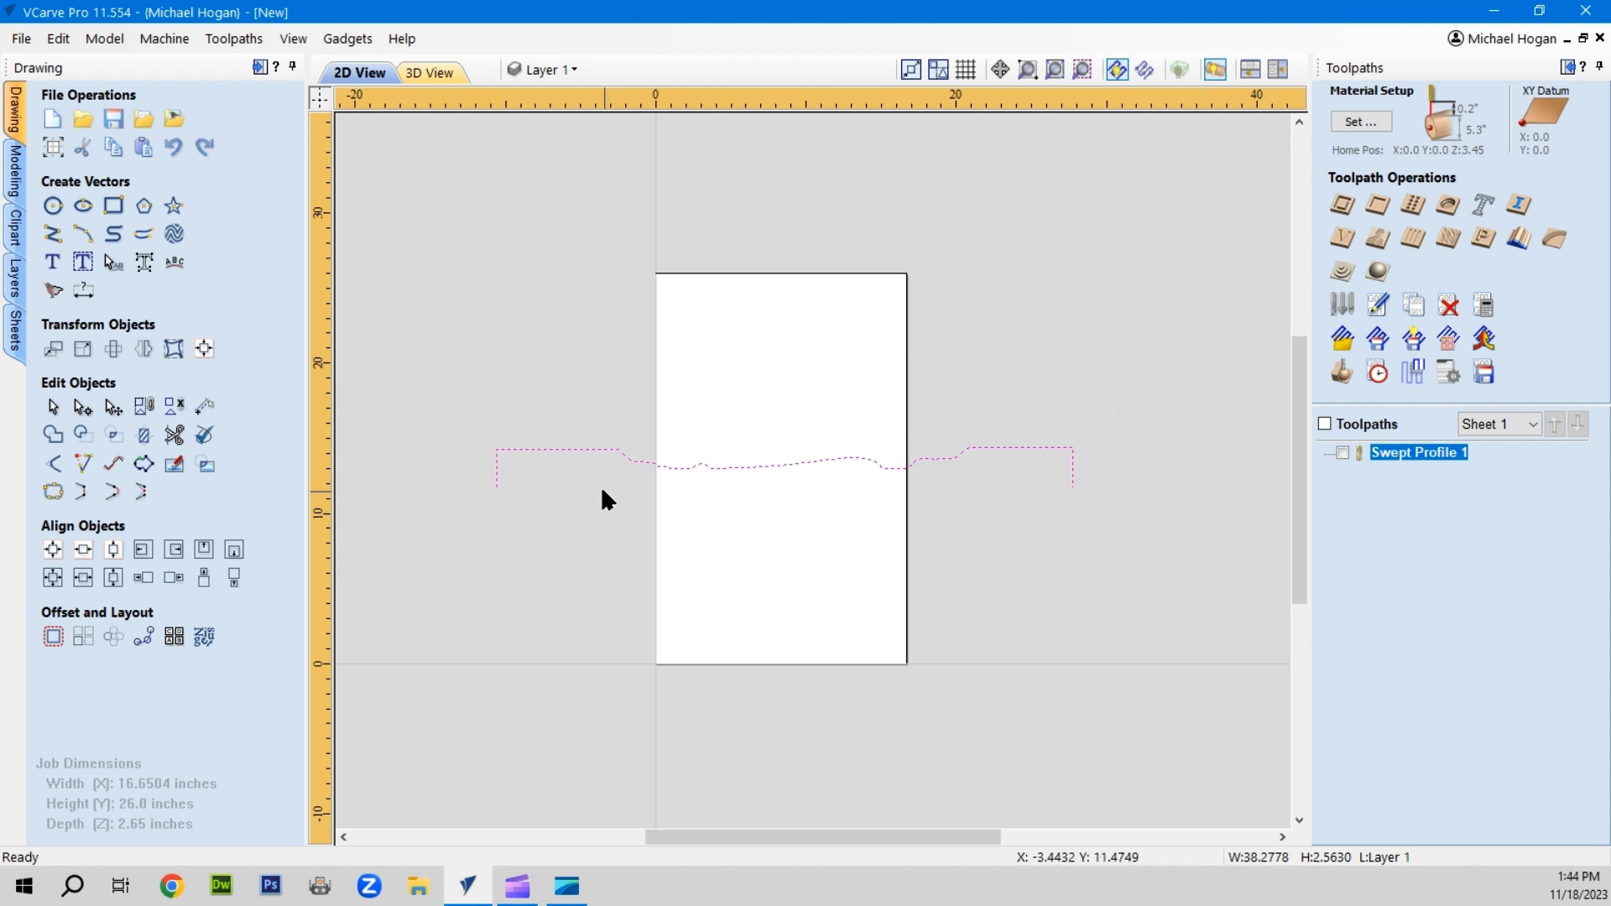
click(564, 450)
key(Delete)
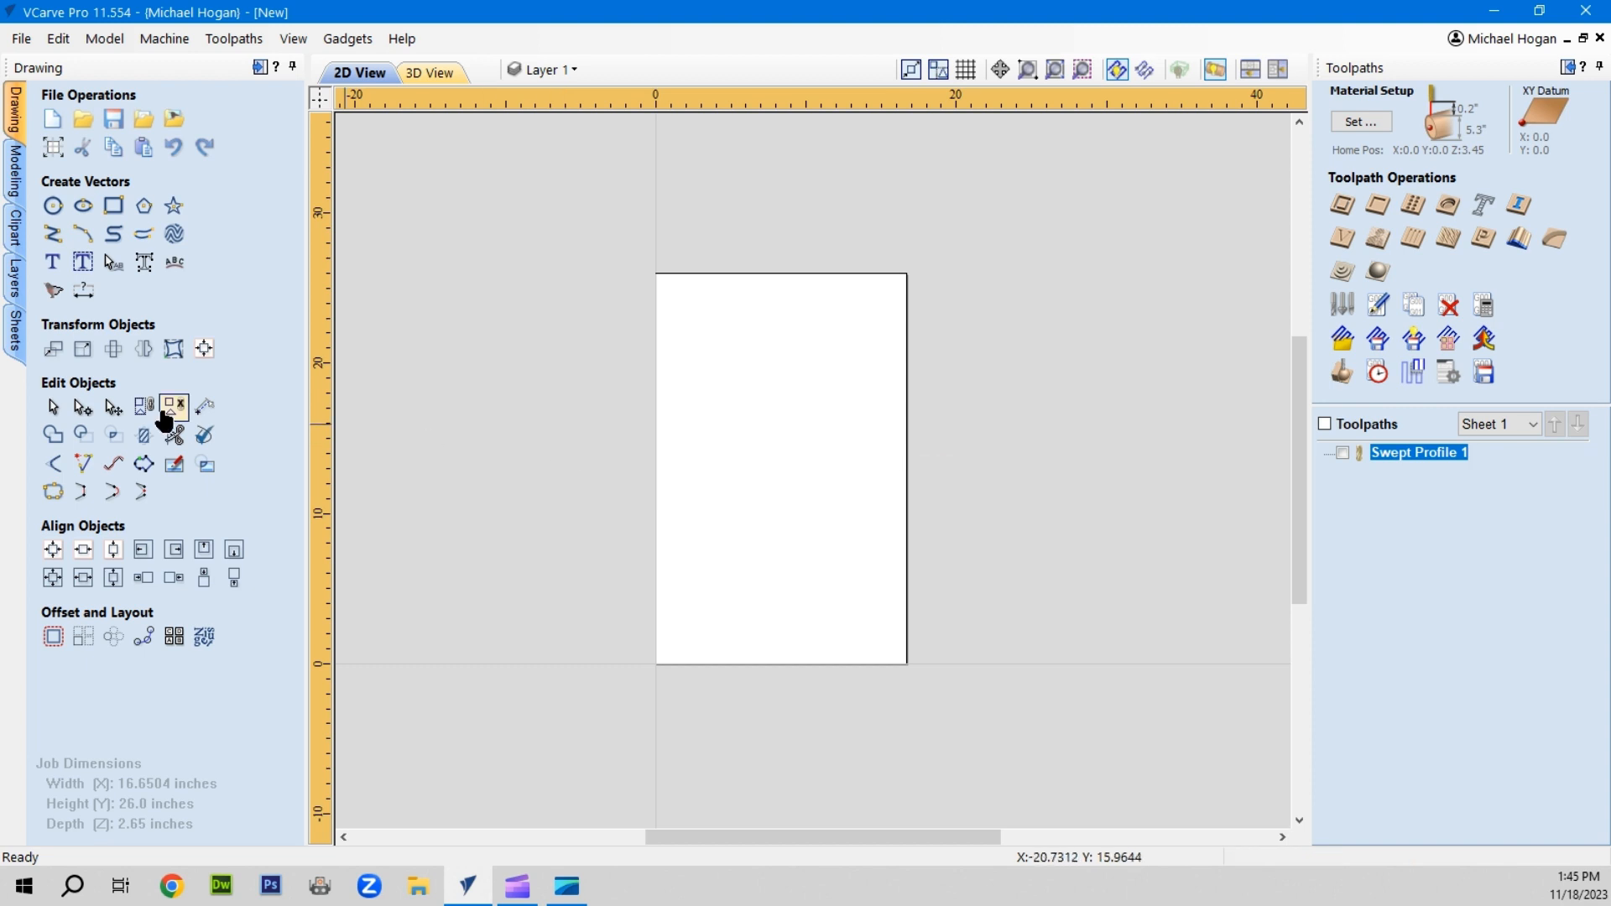
Place a fresh Baluster_2 rotary profile from the clipart library on the resized job
click(15, 235)
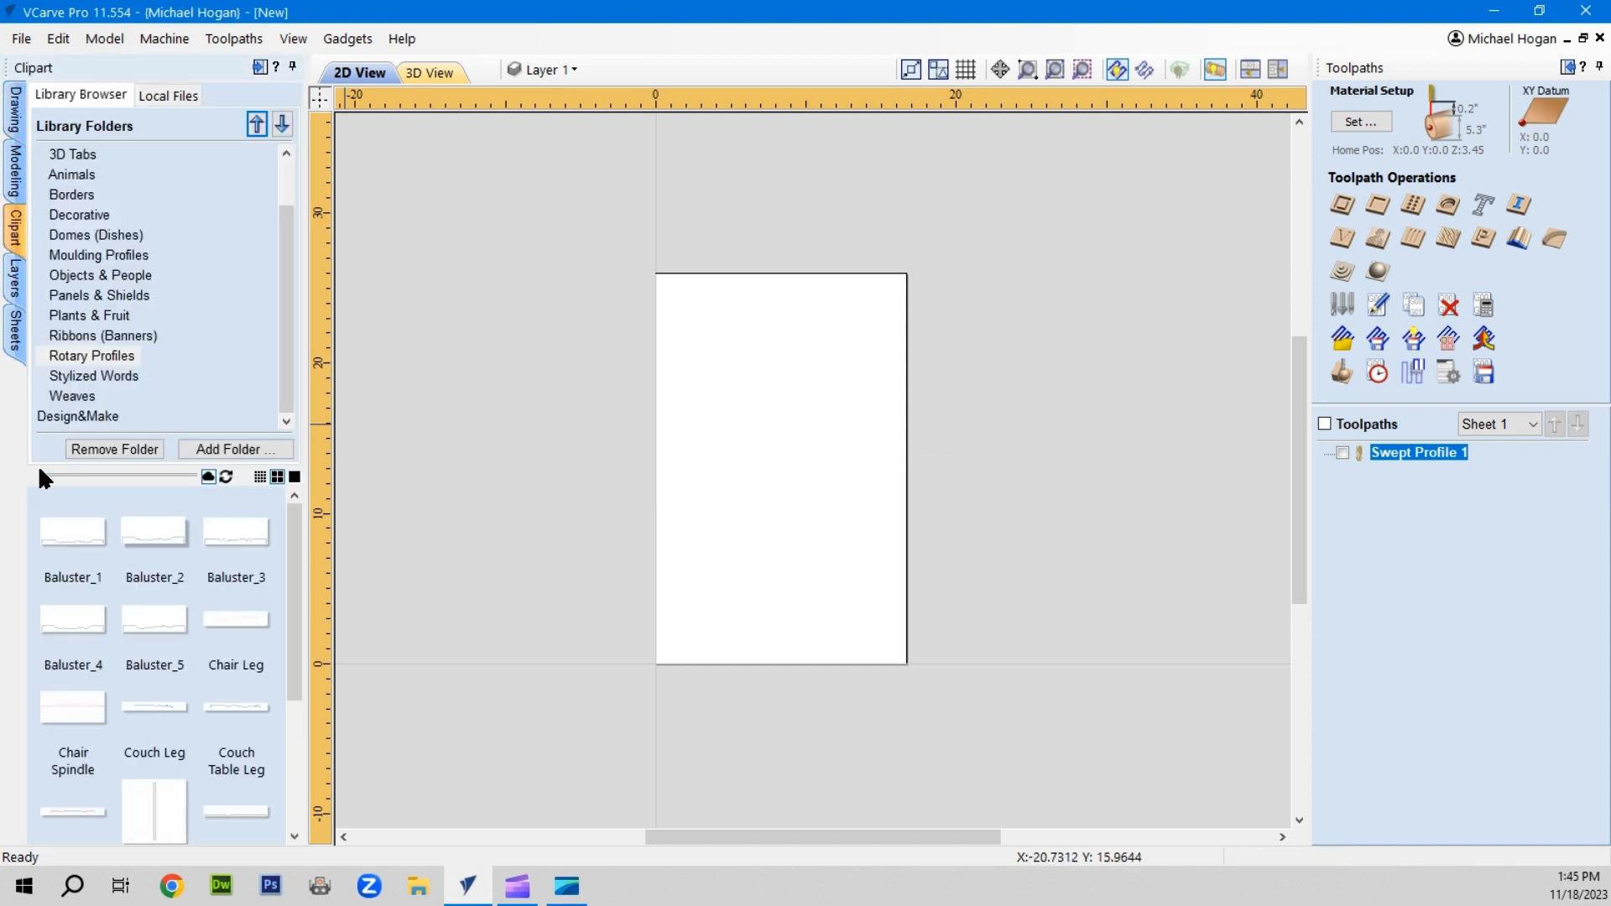
drag(139, 525, 772, 460)
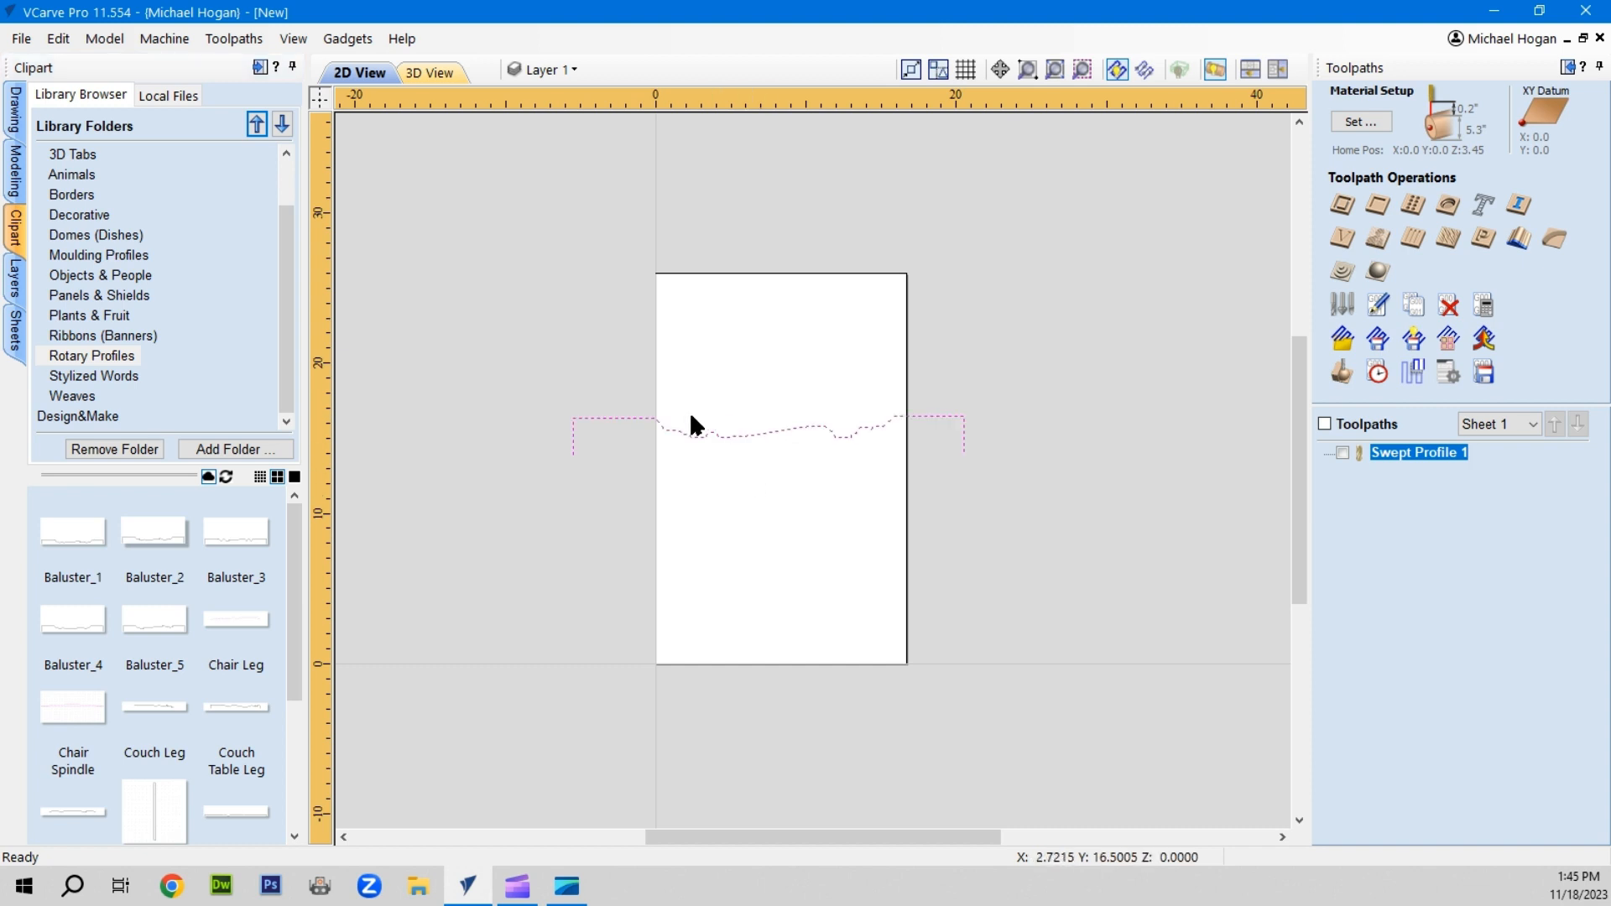
click(414, 492)
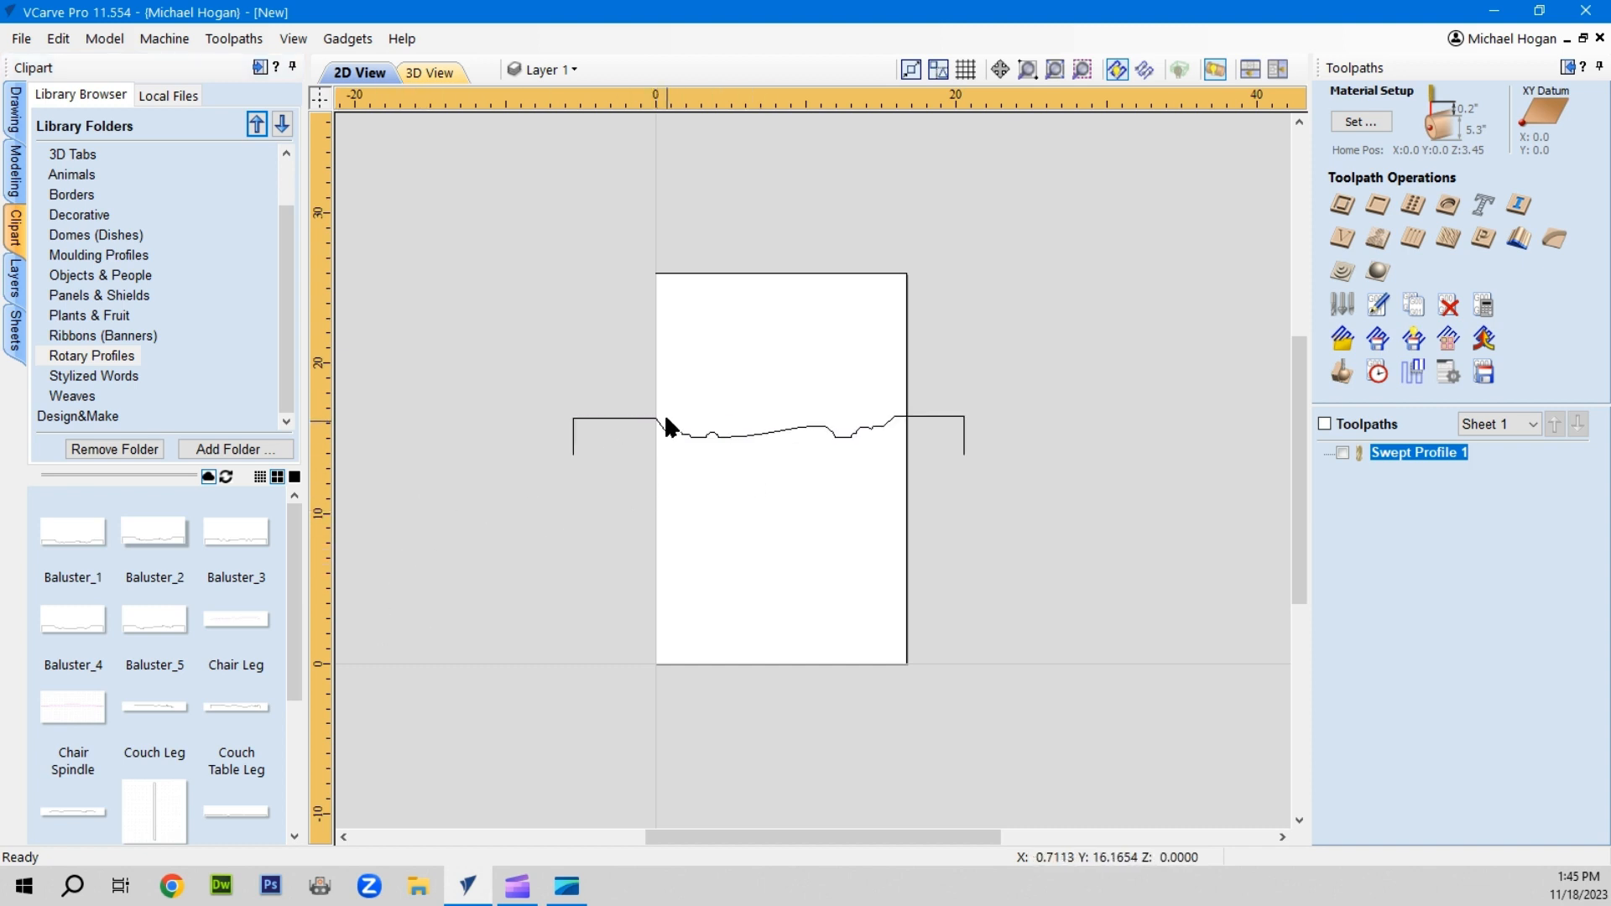
Move the baluster profile above the job's upper edge and centre it horizontally on the material
click(632, 418)
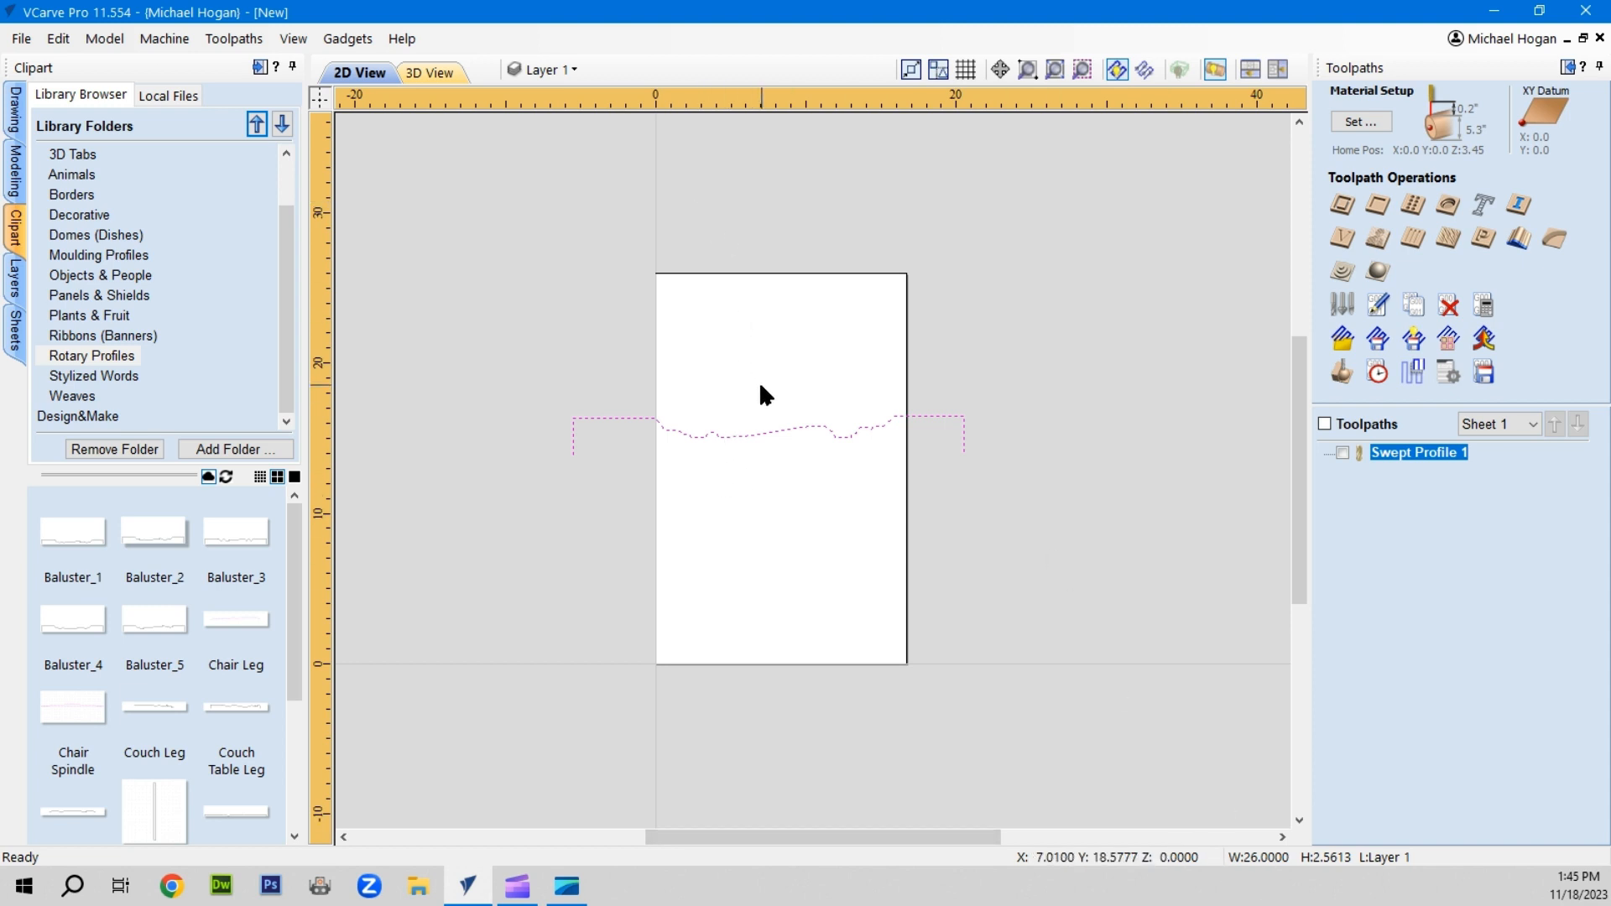
click(772, 430)
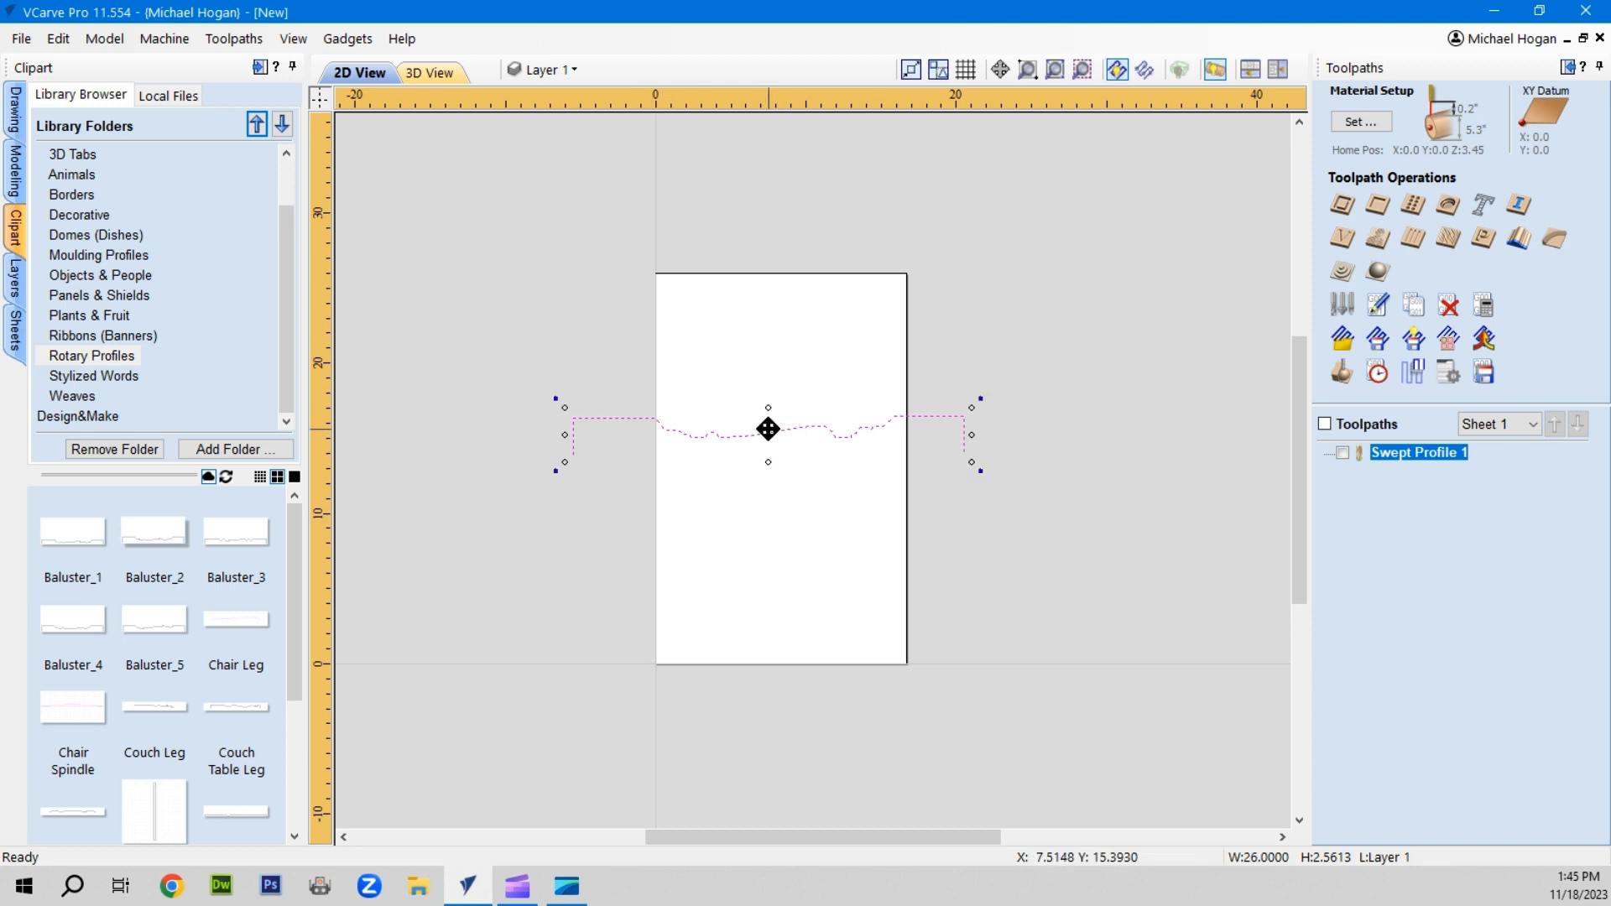
drag(763, 431, 760, 229)
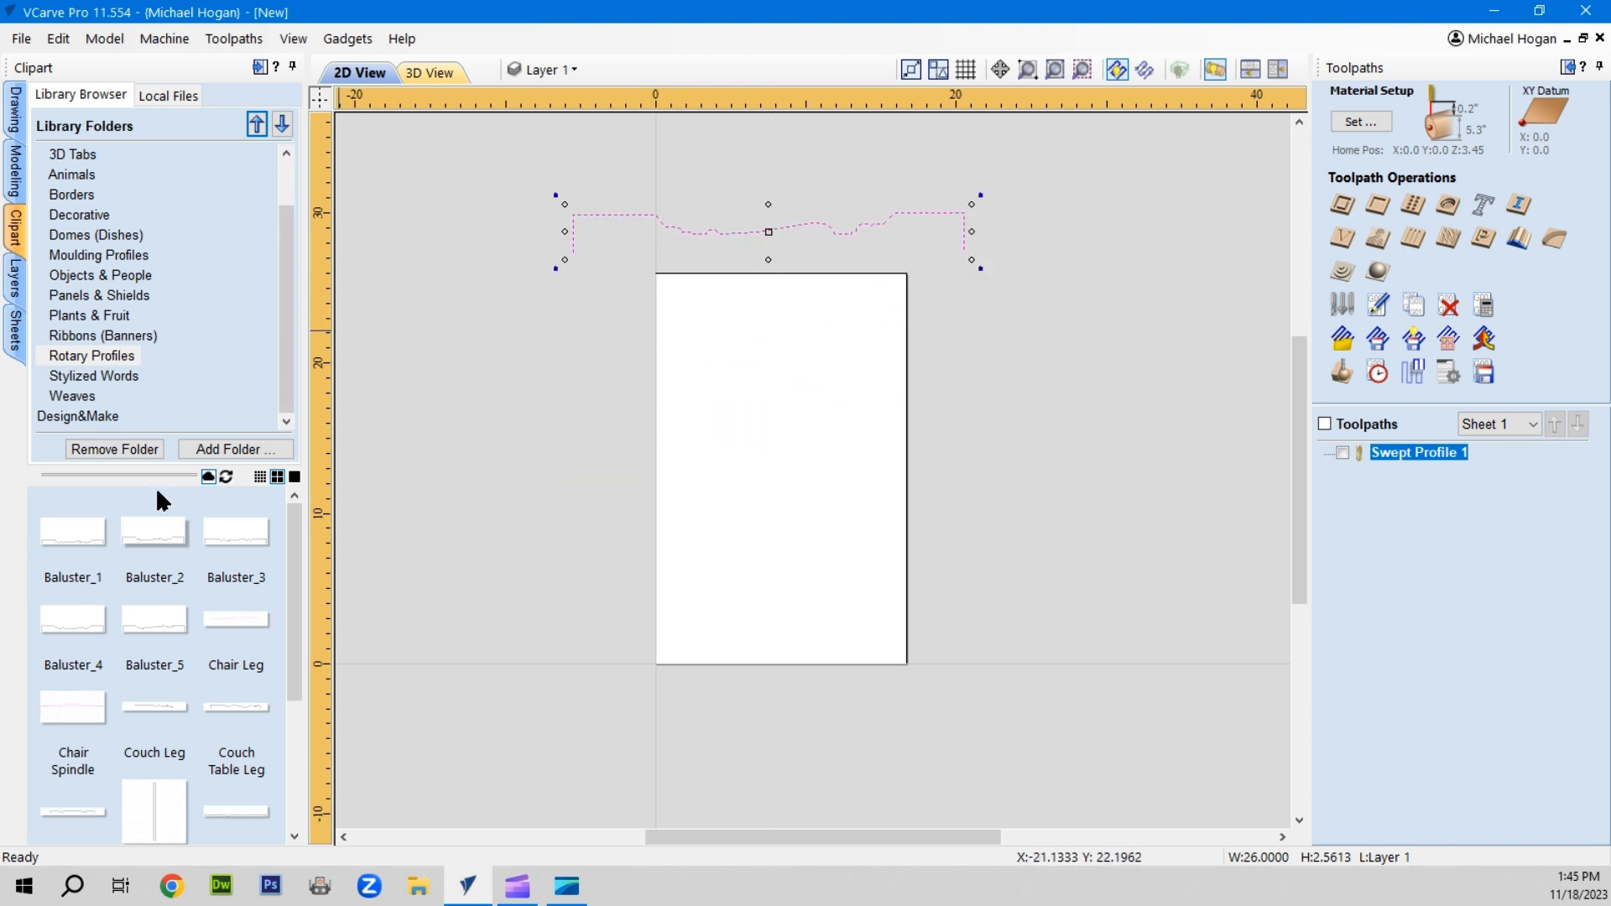
click(11, 92)
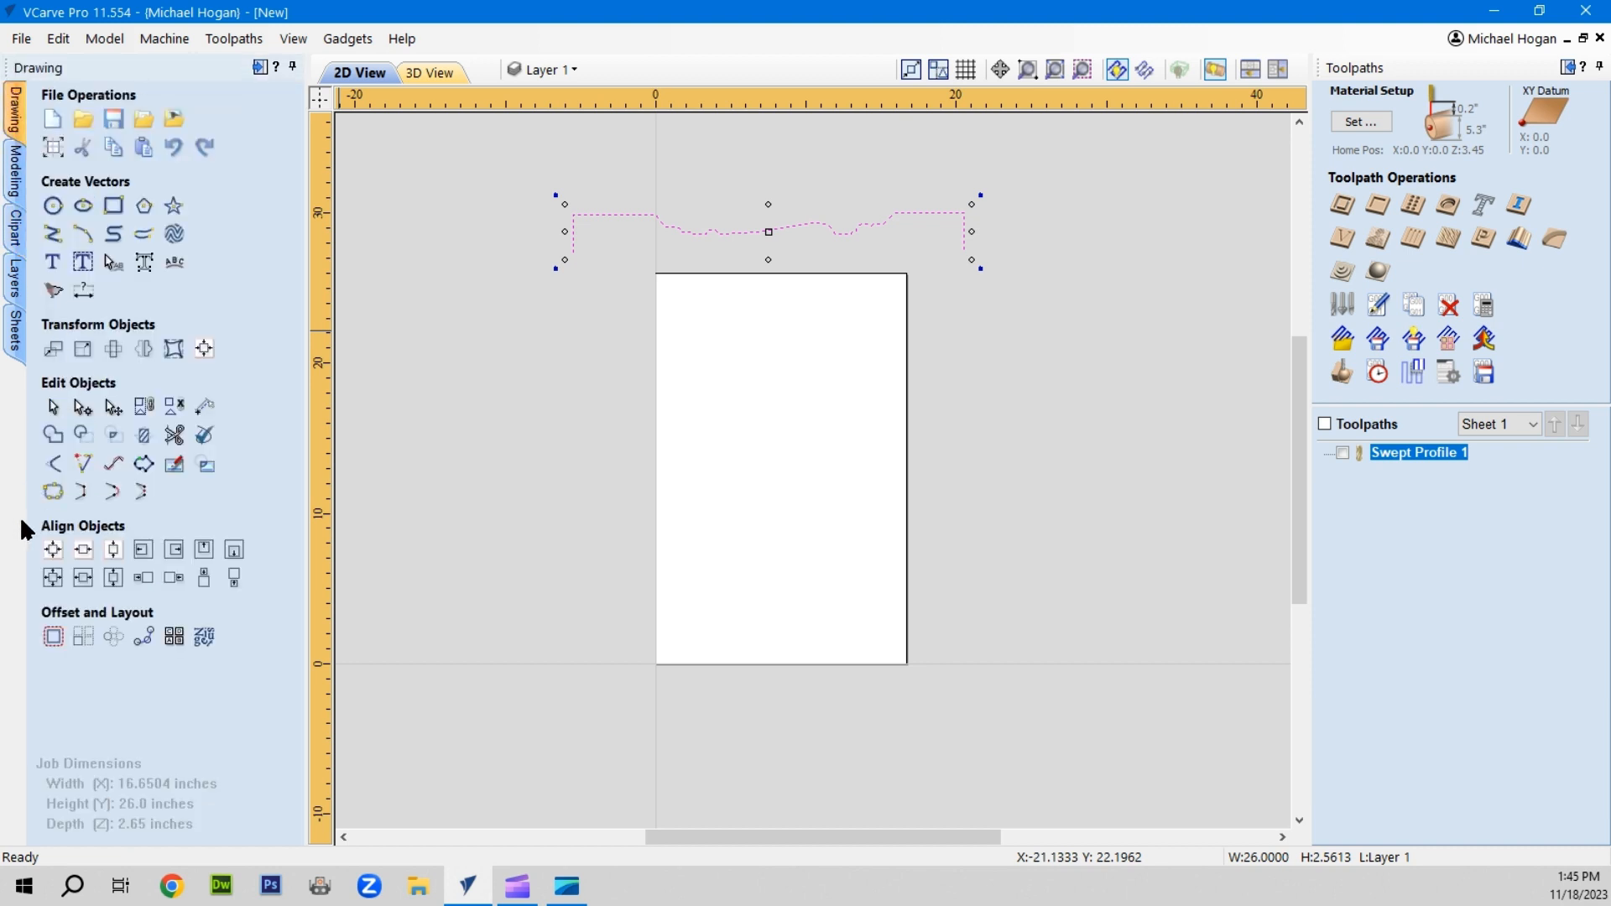
click(87, 558)
click(507, 414)
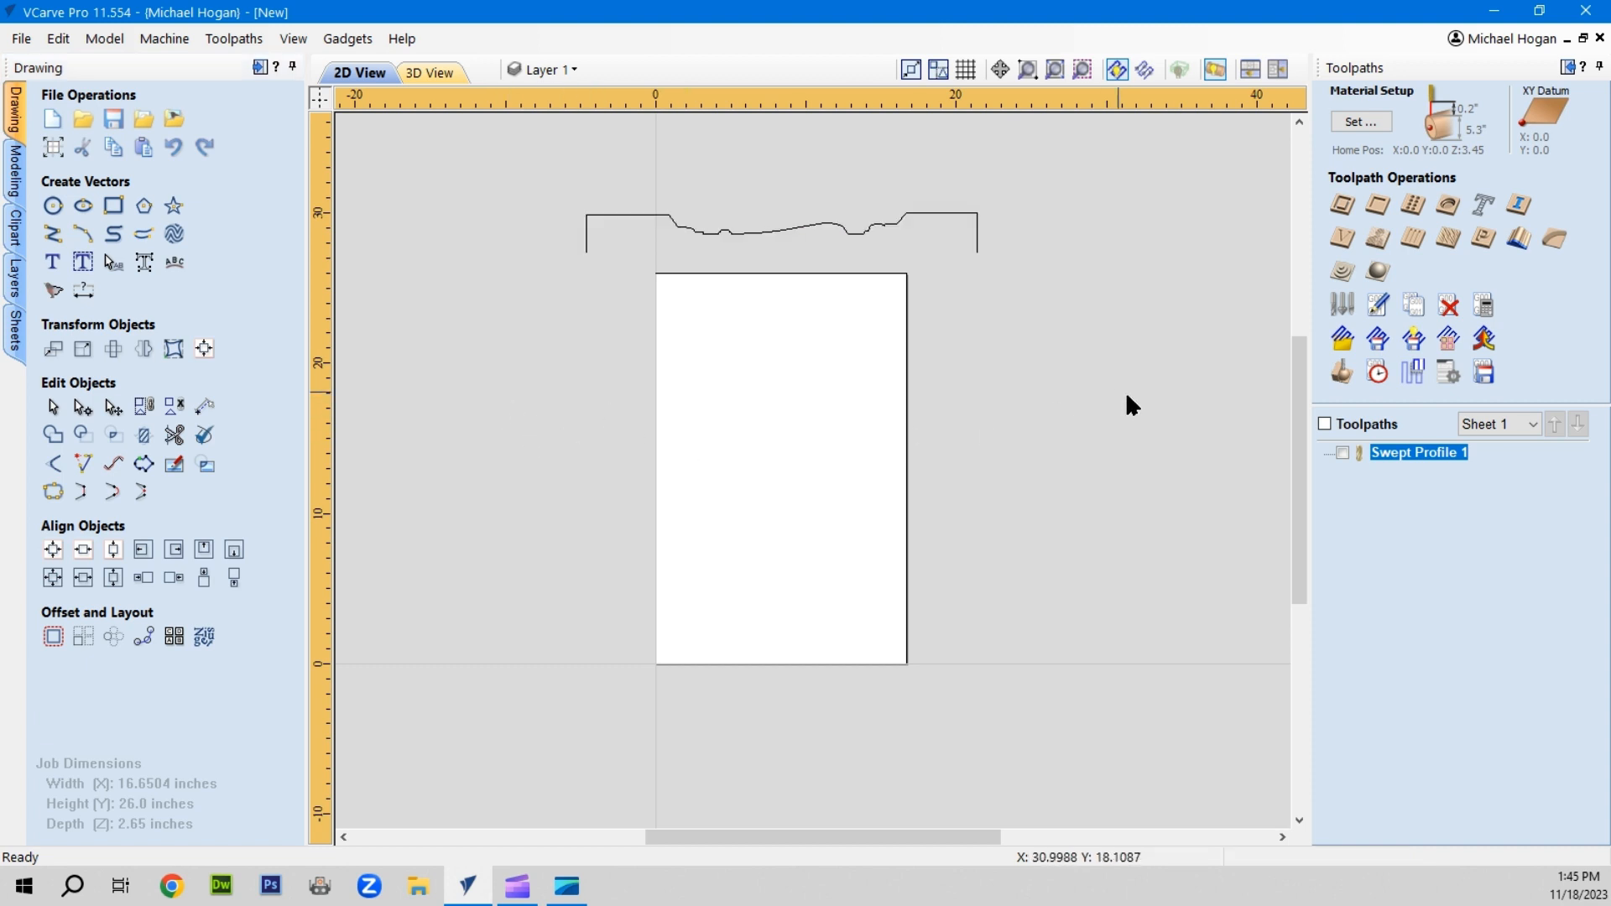
scroll(1427, 454, down, 3)
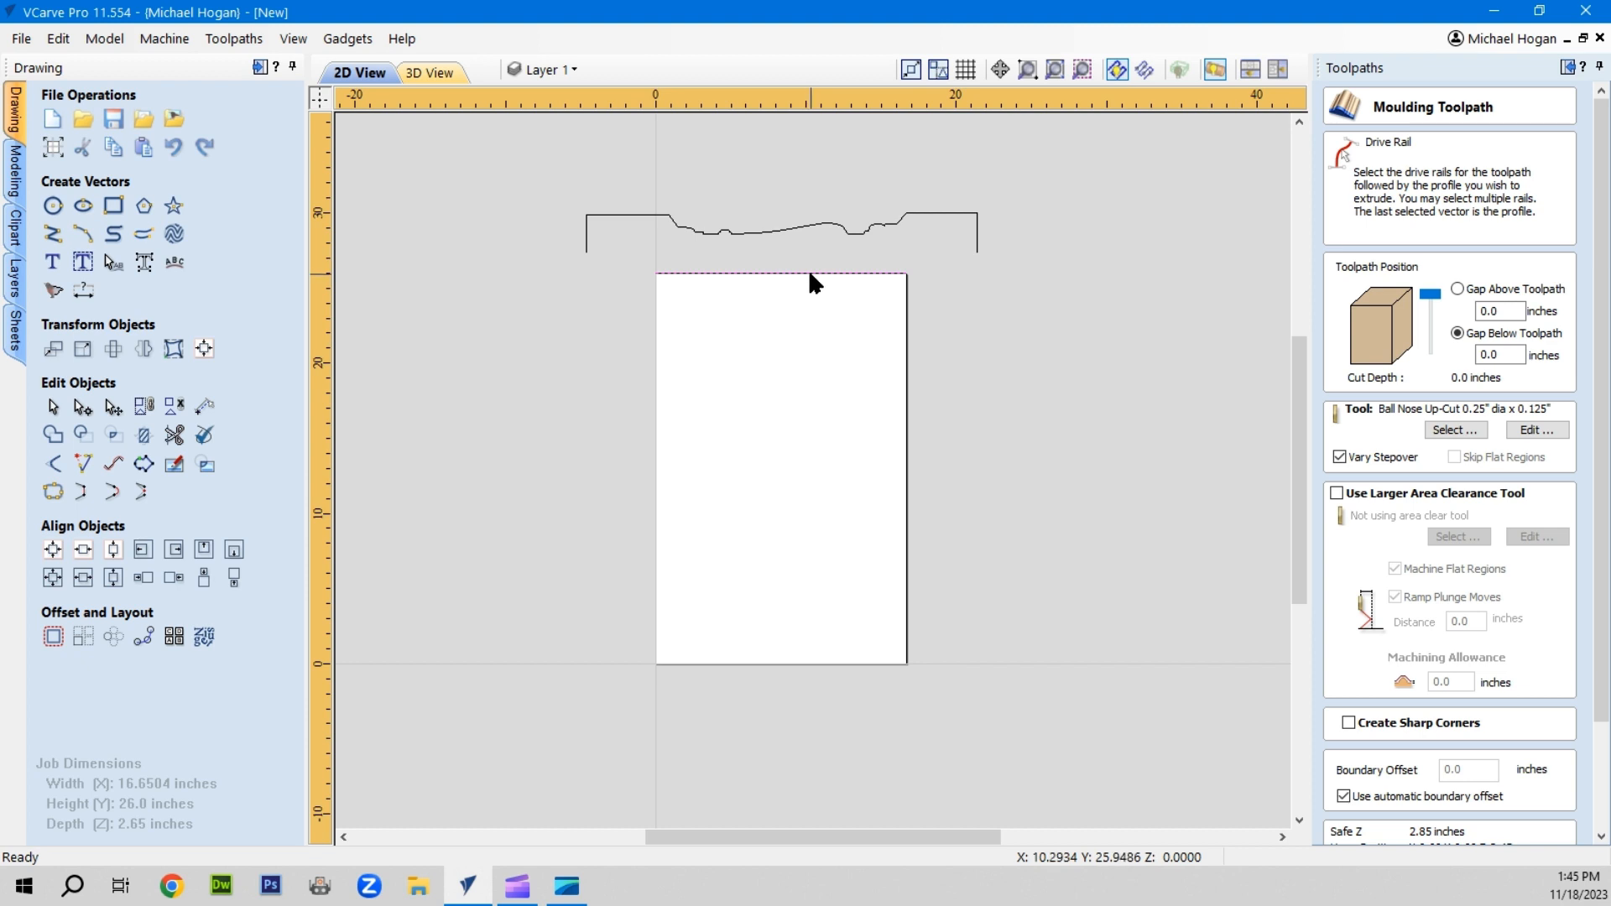
shift+click(772, 232)
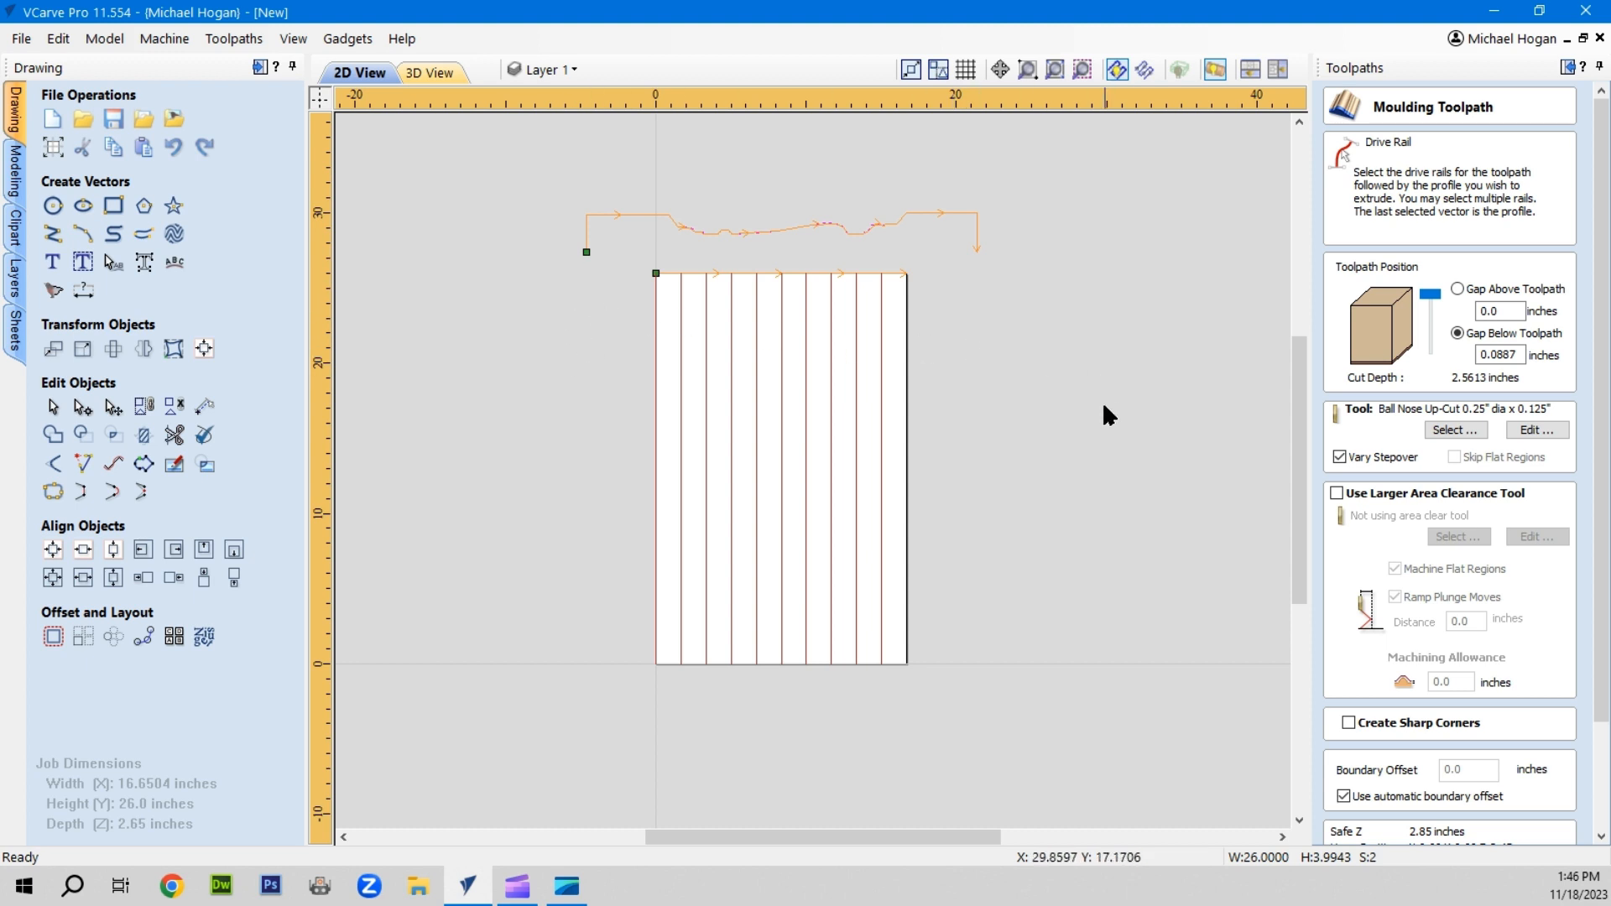
scroll(1442, 586, down, 4)
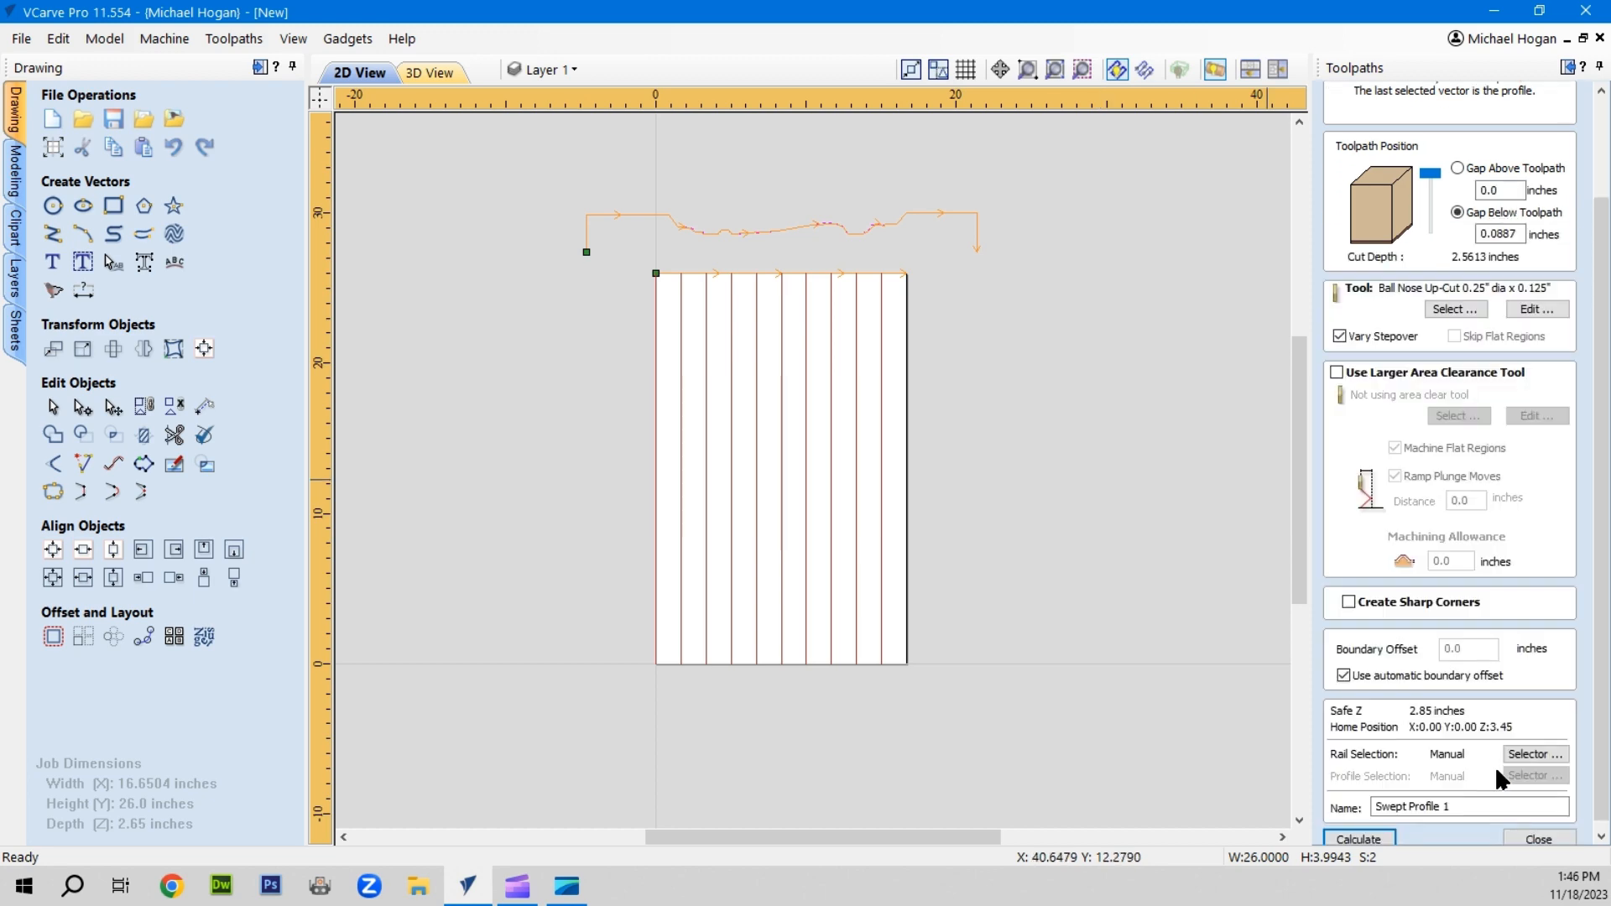
click(1539, 831)
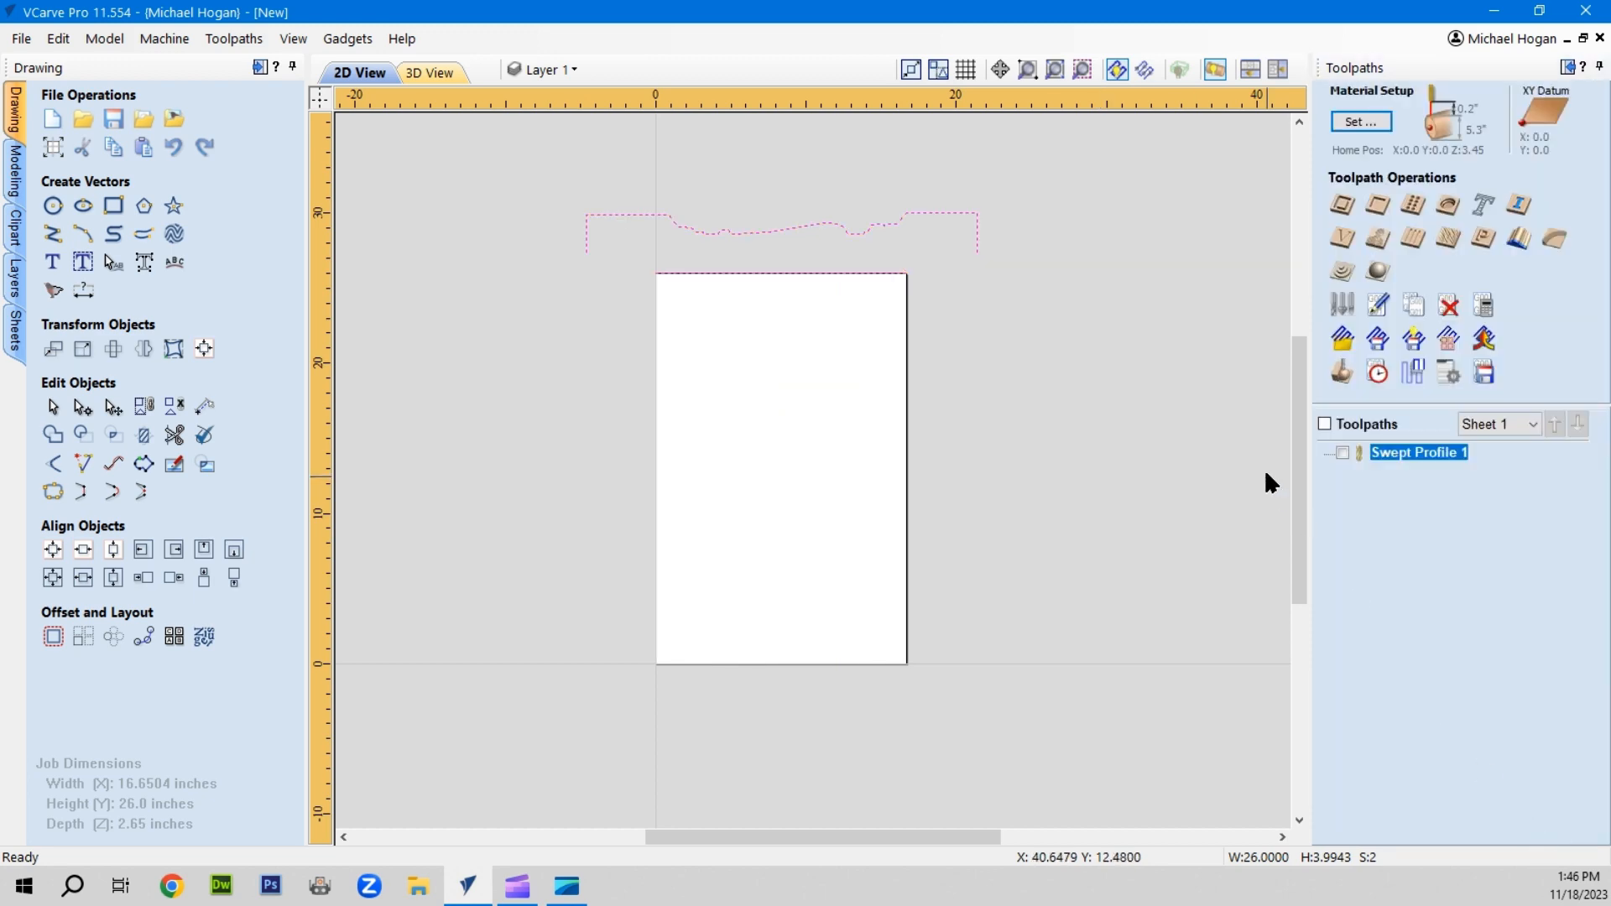
click(502, 314)
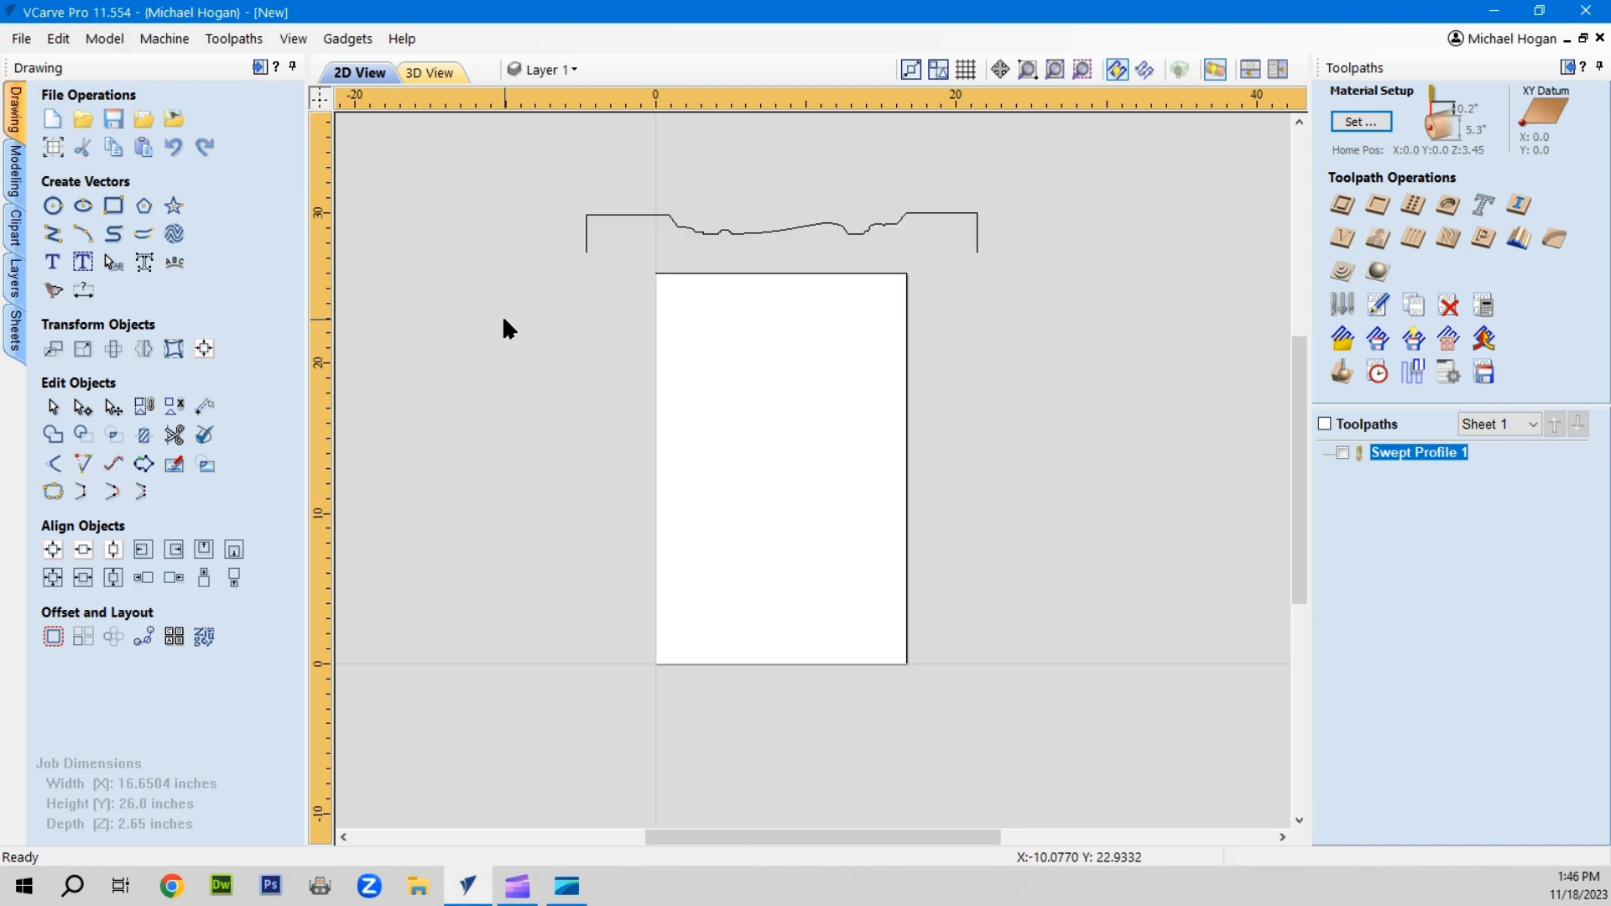
Cut the baluster profile vector at its two outer upper corner points, separating both vertical end lines from the contour
click(618, 216)
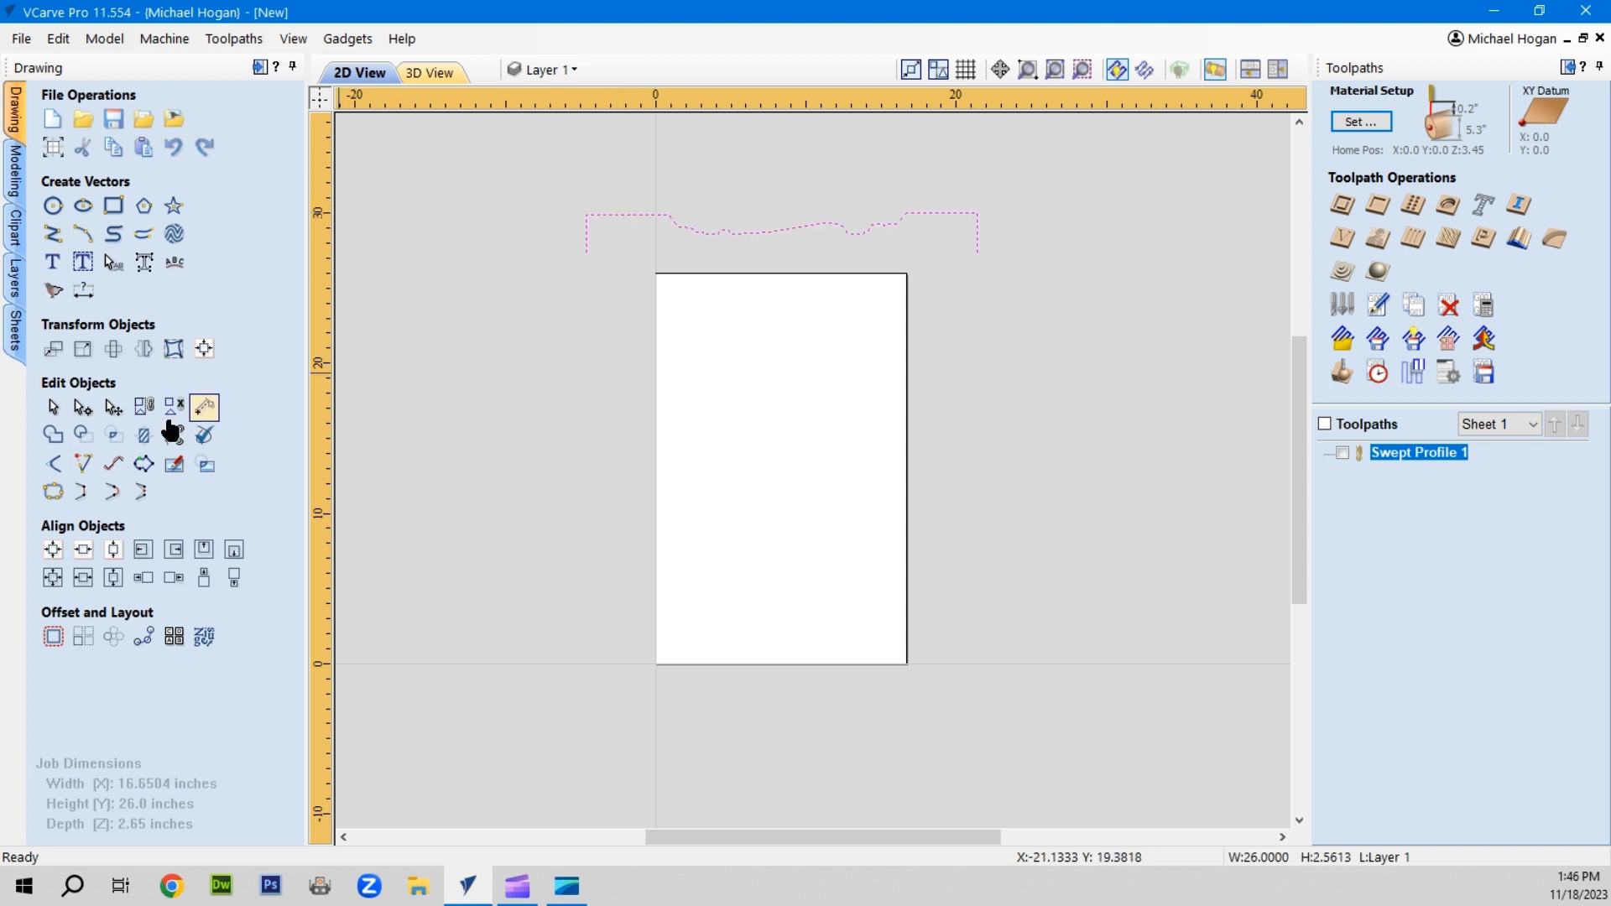
click(115, 407)
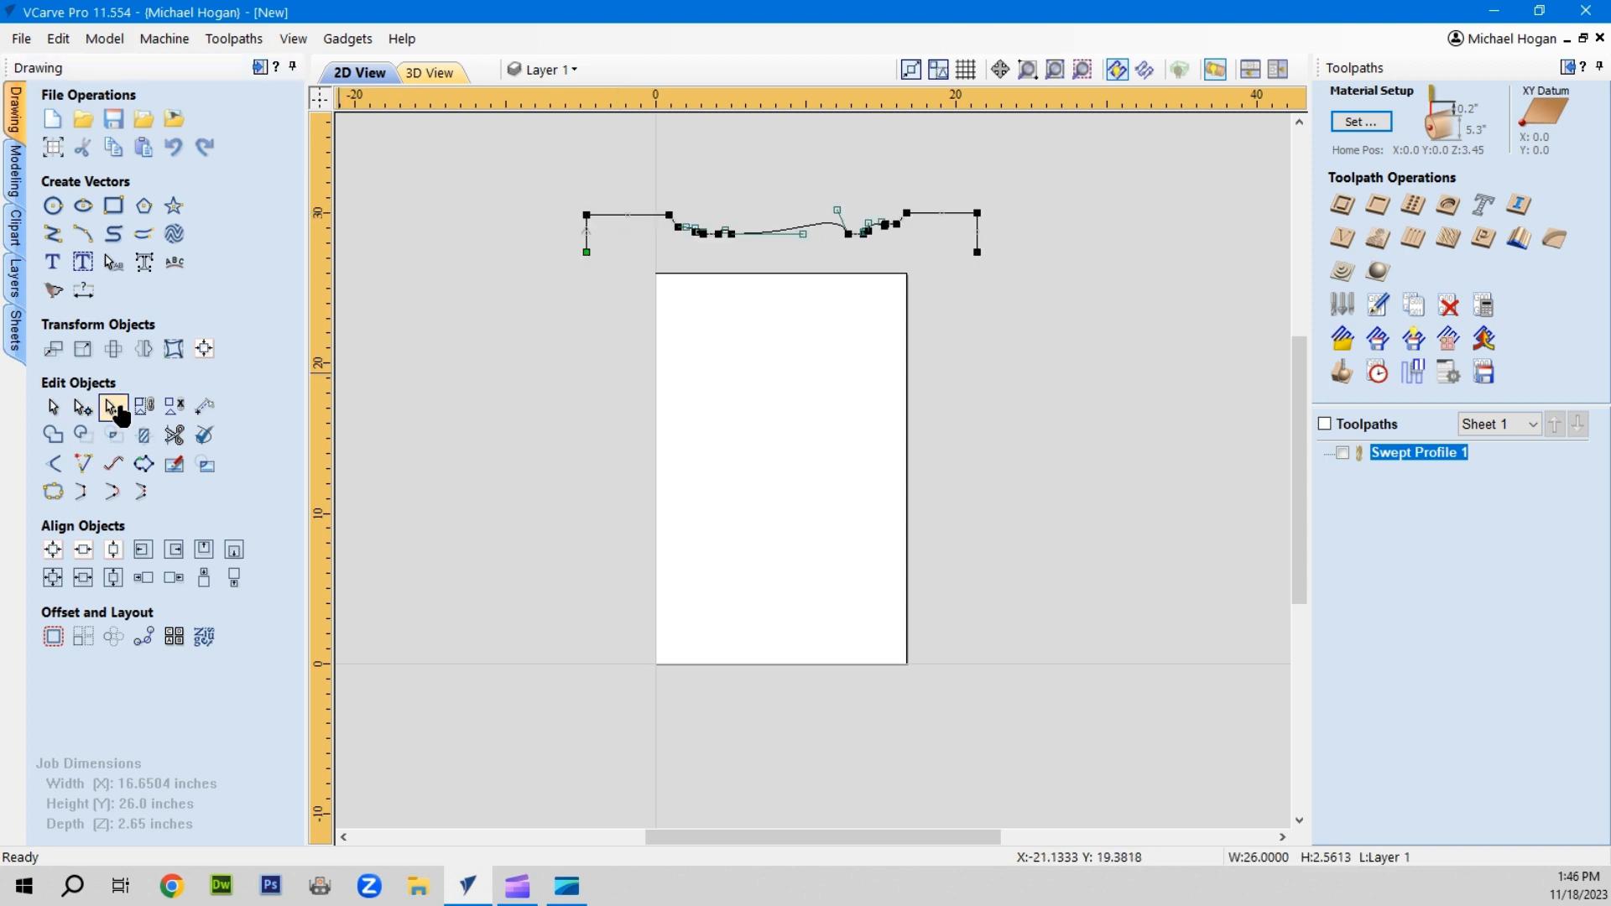
right_click(586, 213)
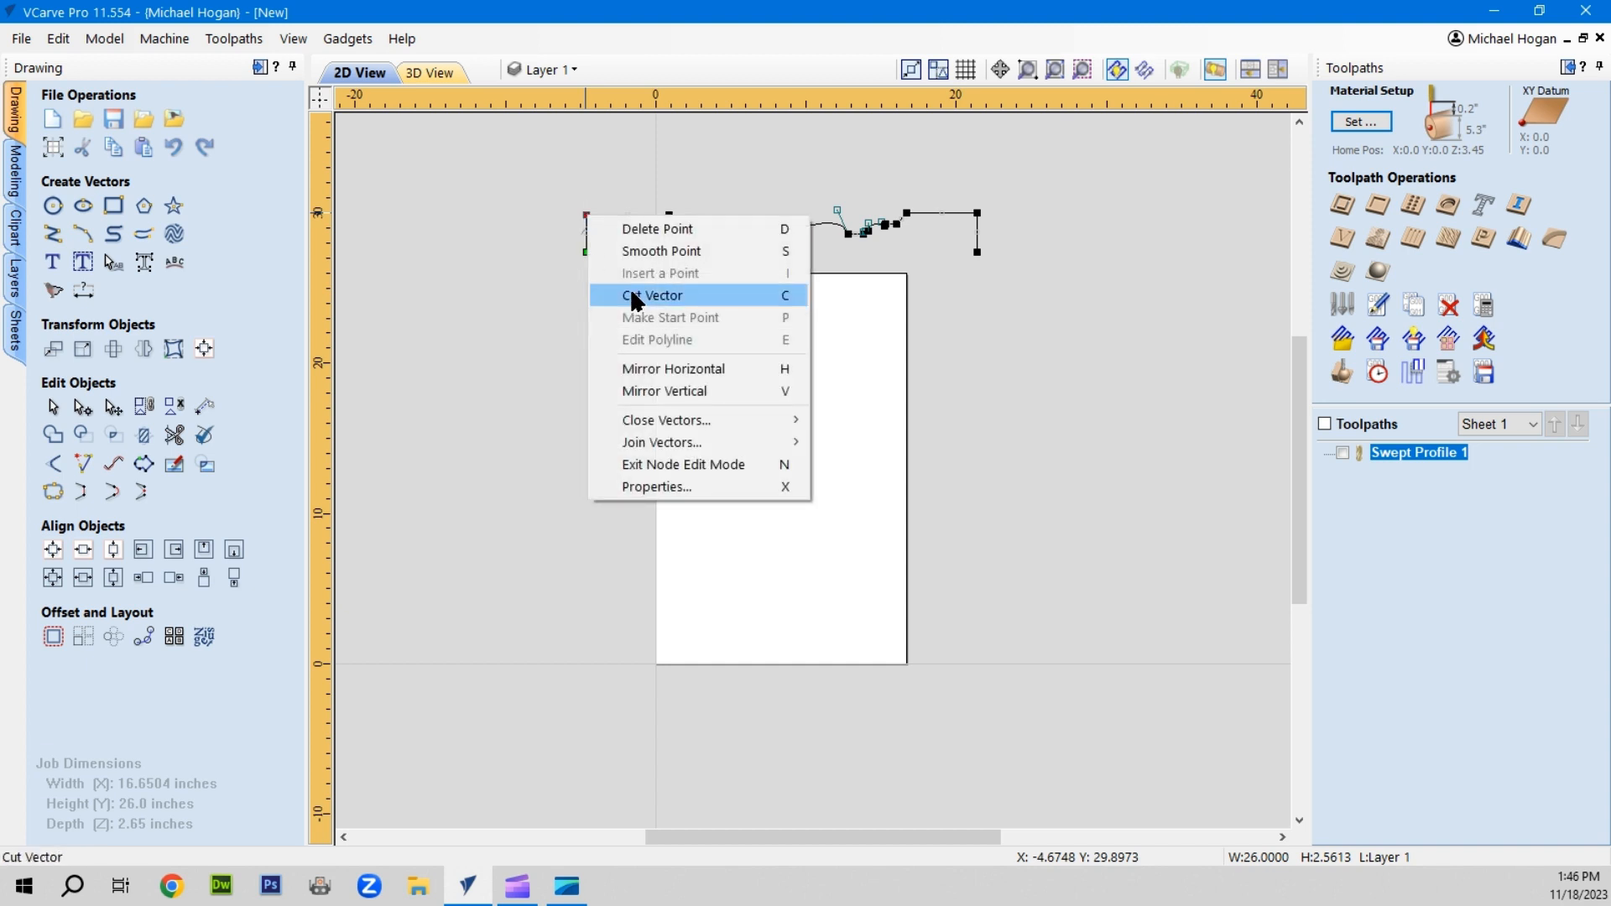
click(632, 290)
click(954, 214)
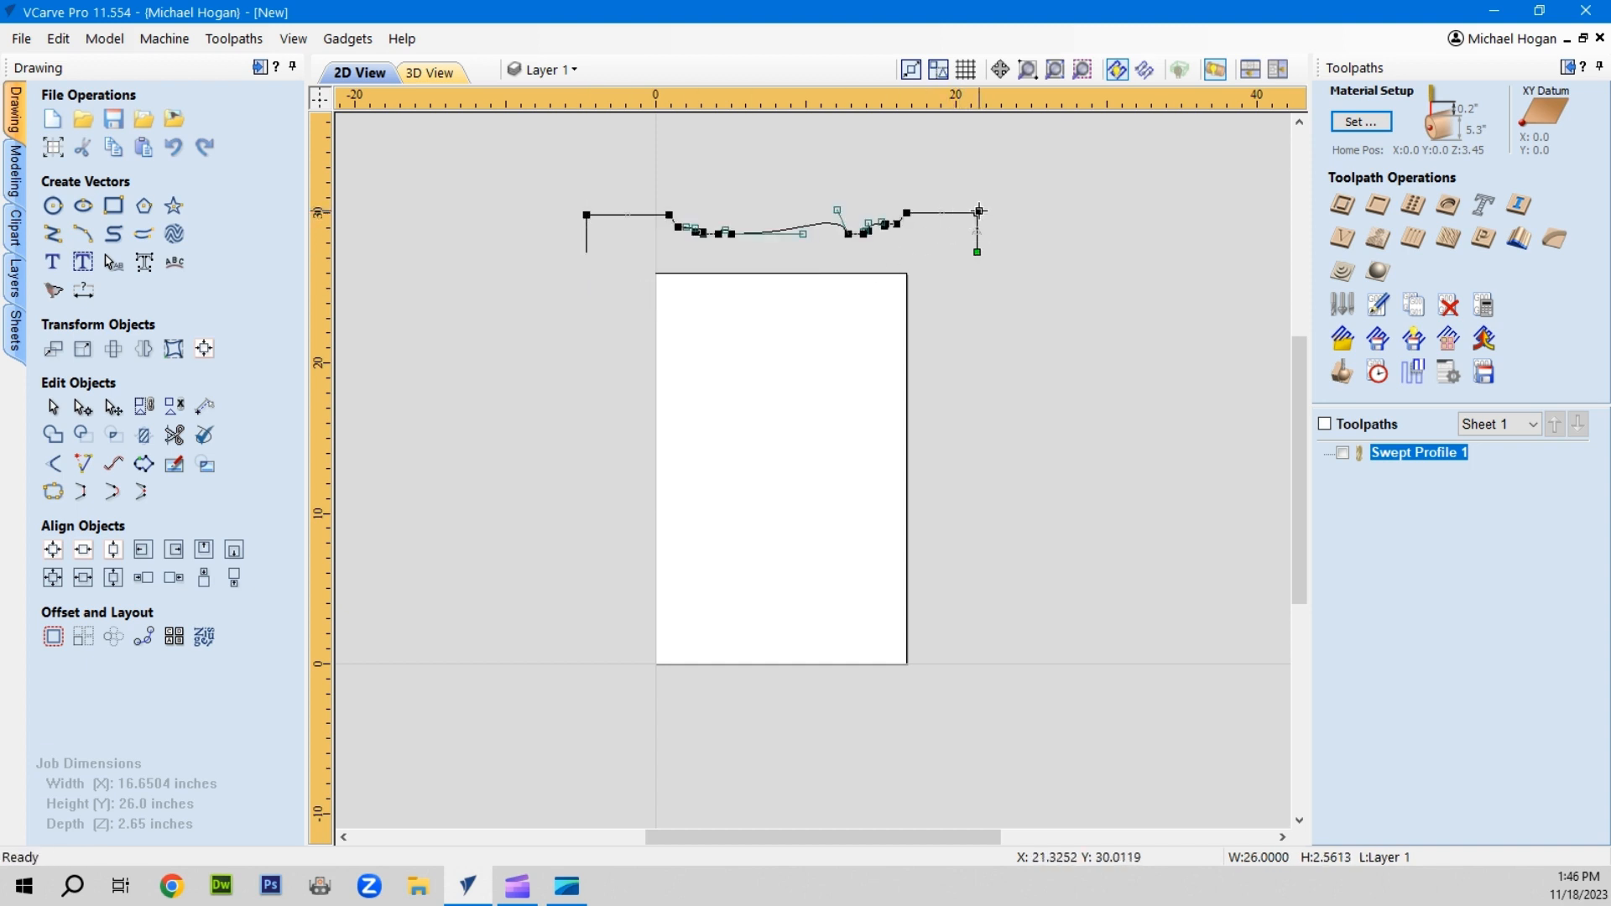
right_click(977, 214)
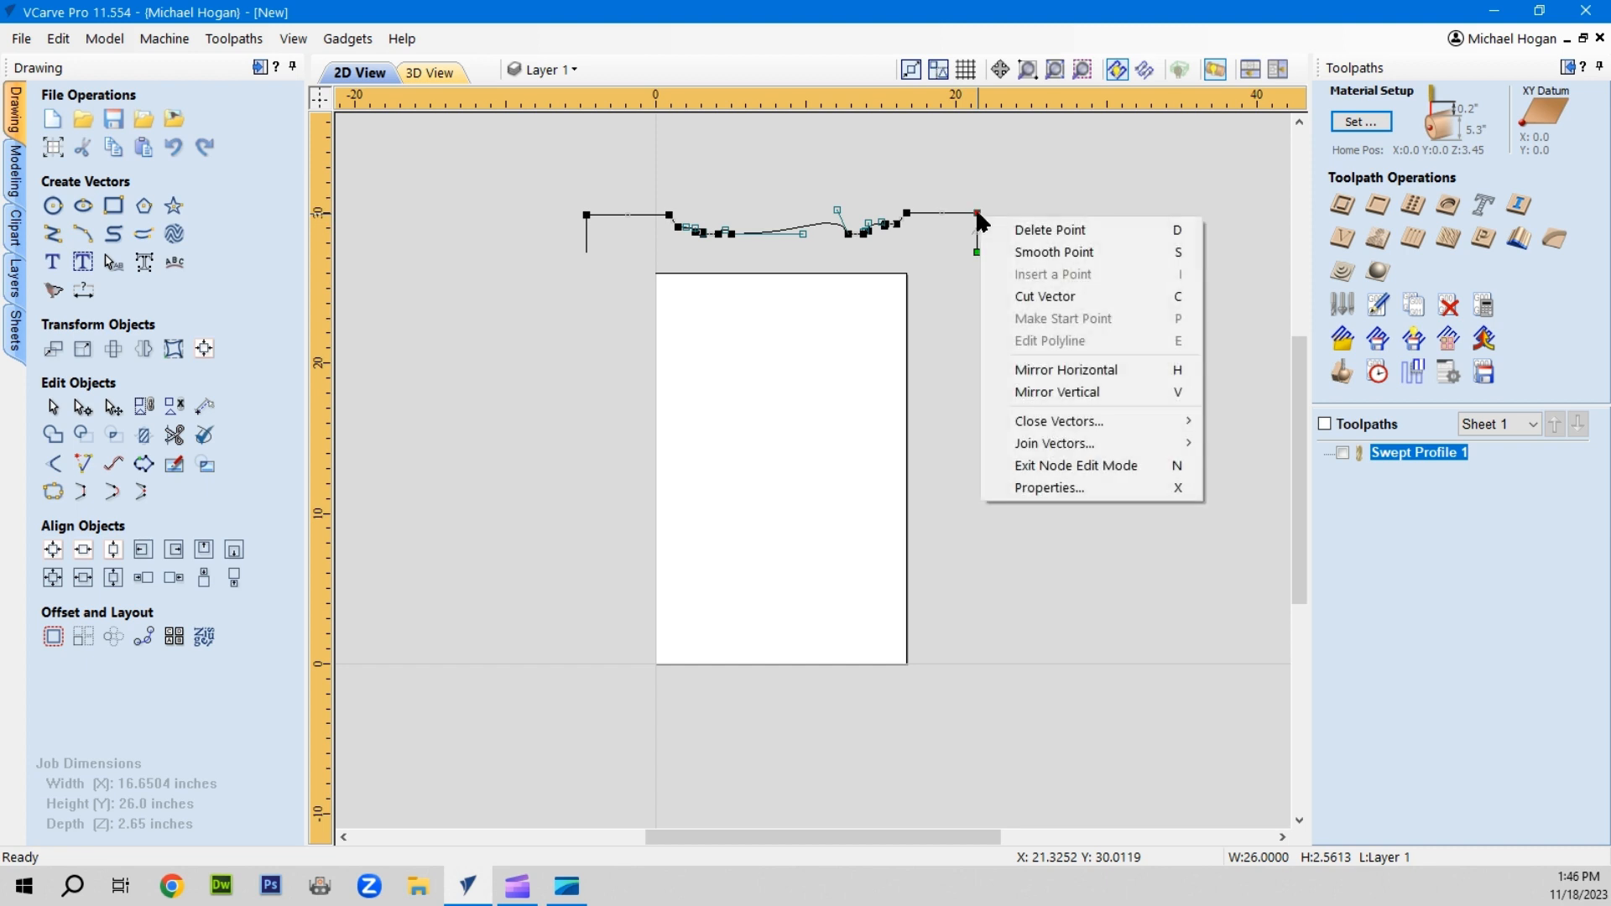
click(1046, 298)
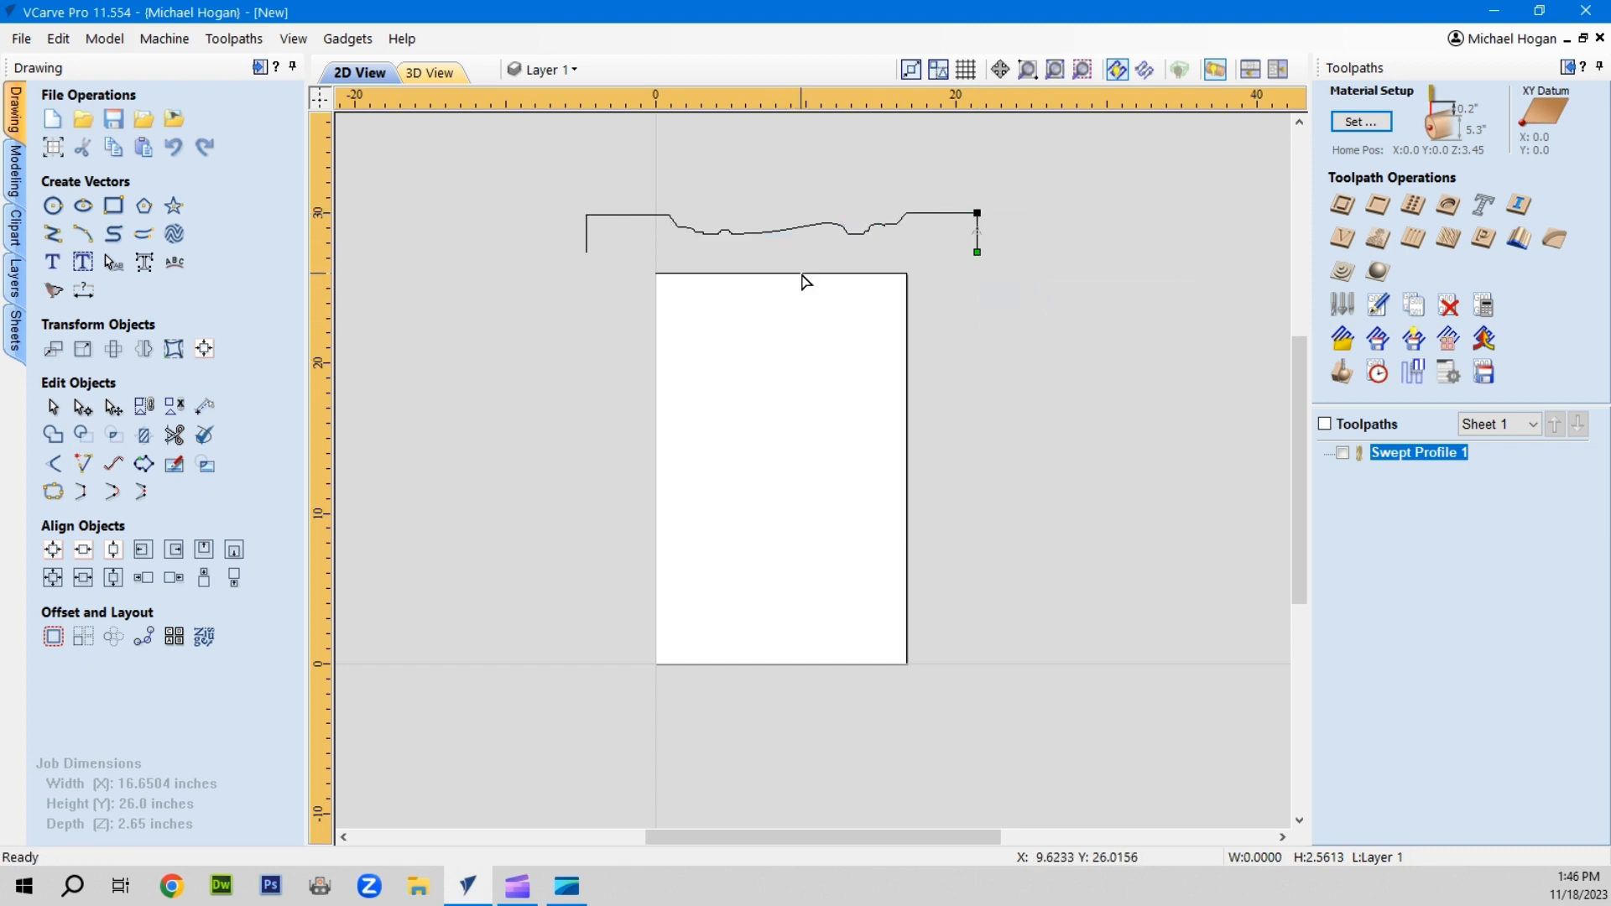
click(749, 241)
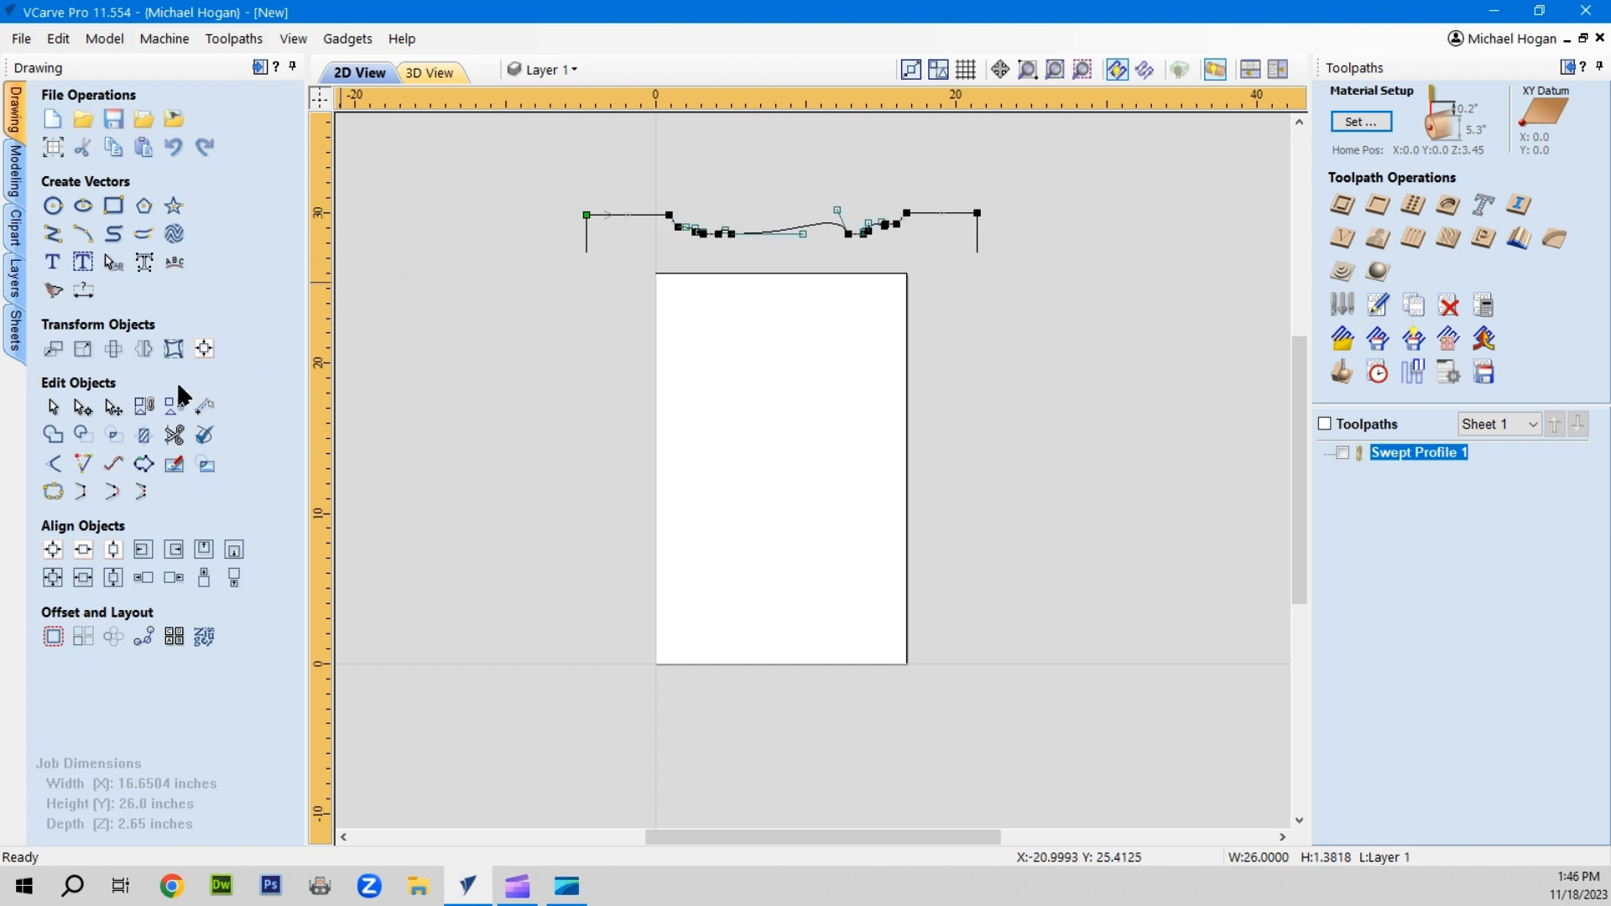
click(54, 408)
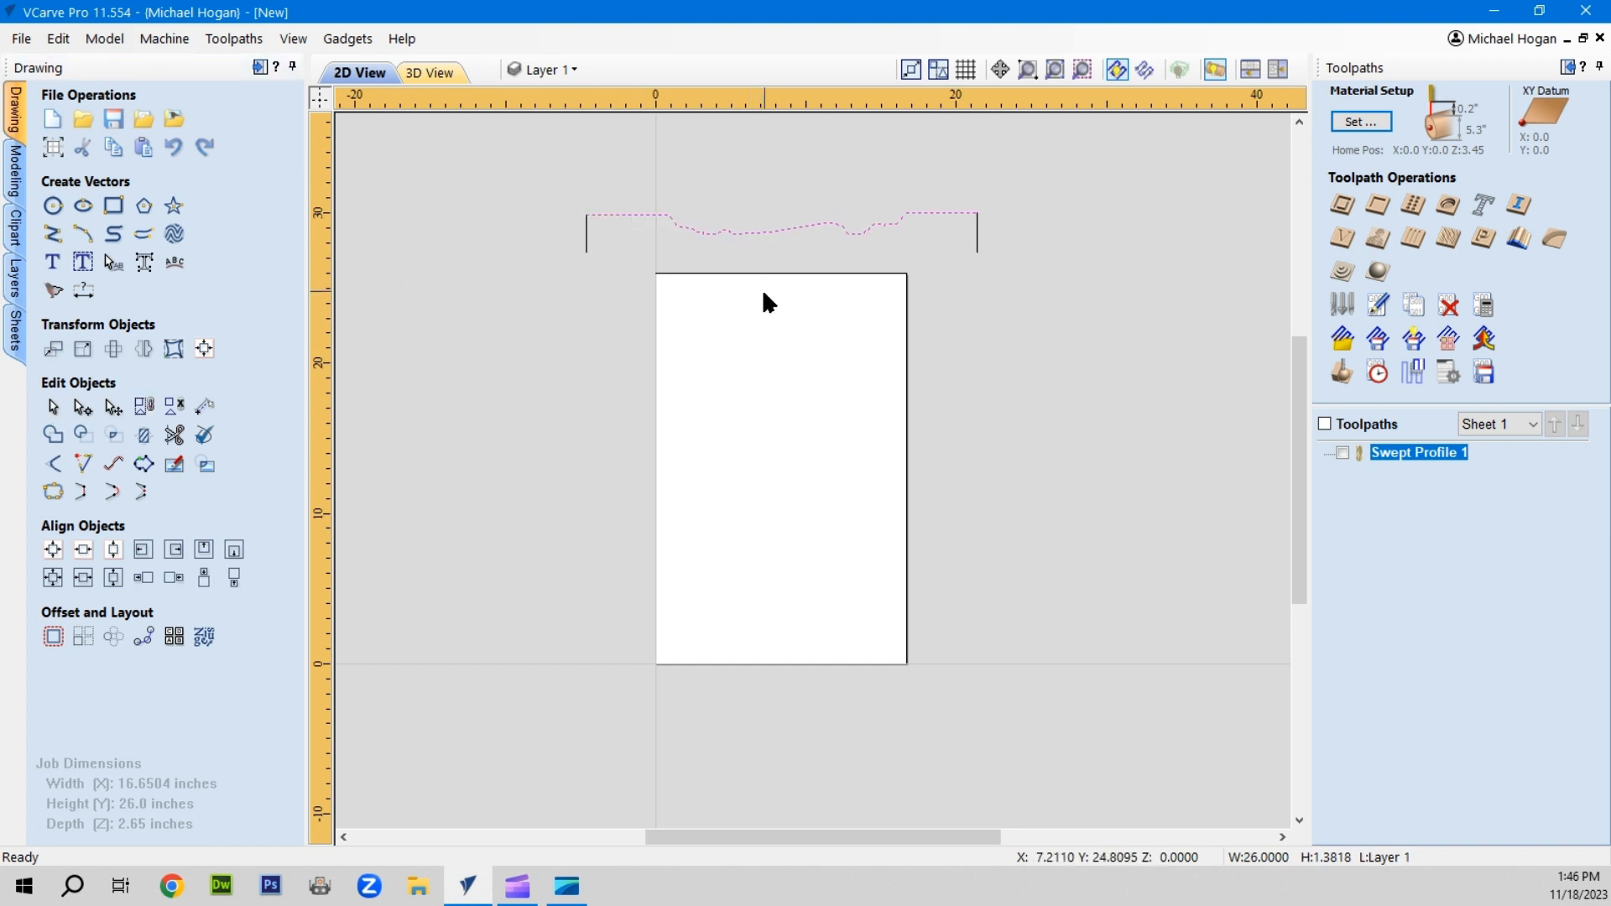
Recalculate the Swept Profile 1 moulding toolpath with the job's upper edge as drive rail and the trimmed baluster contour as profile
click(1176, 377)
double_click(1393, 453)
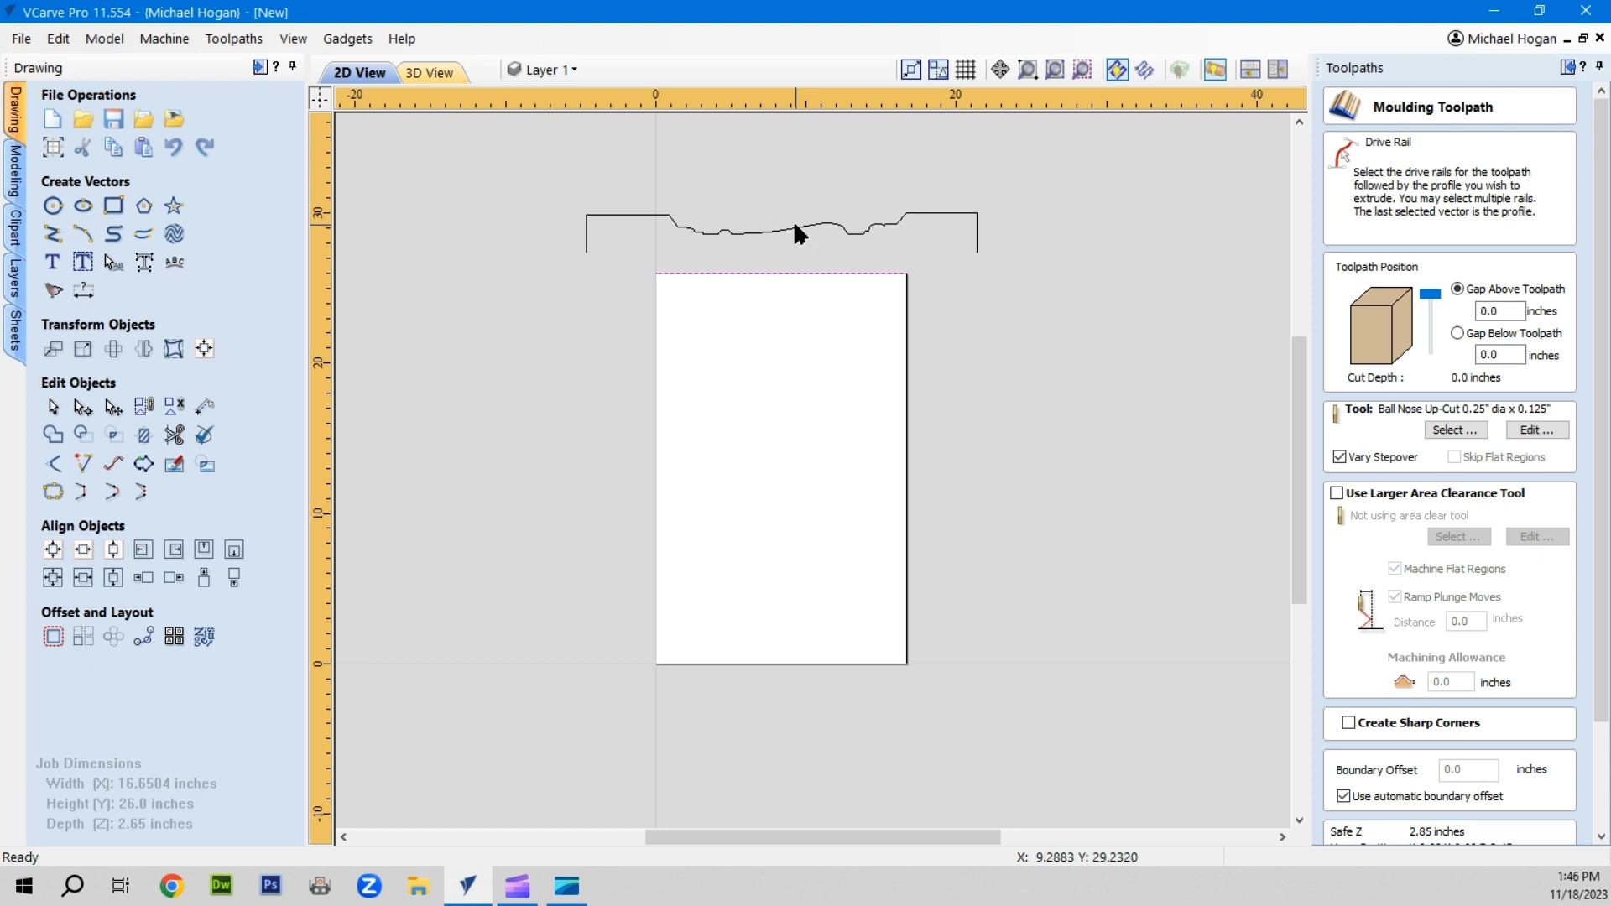
shift+click(768, 225)
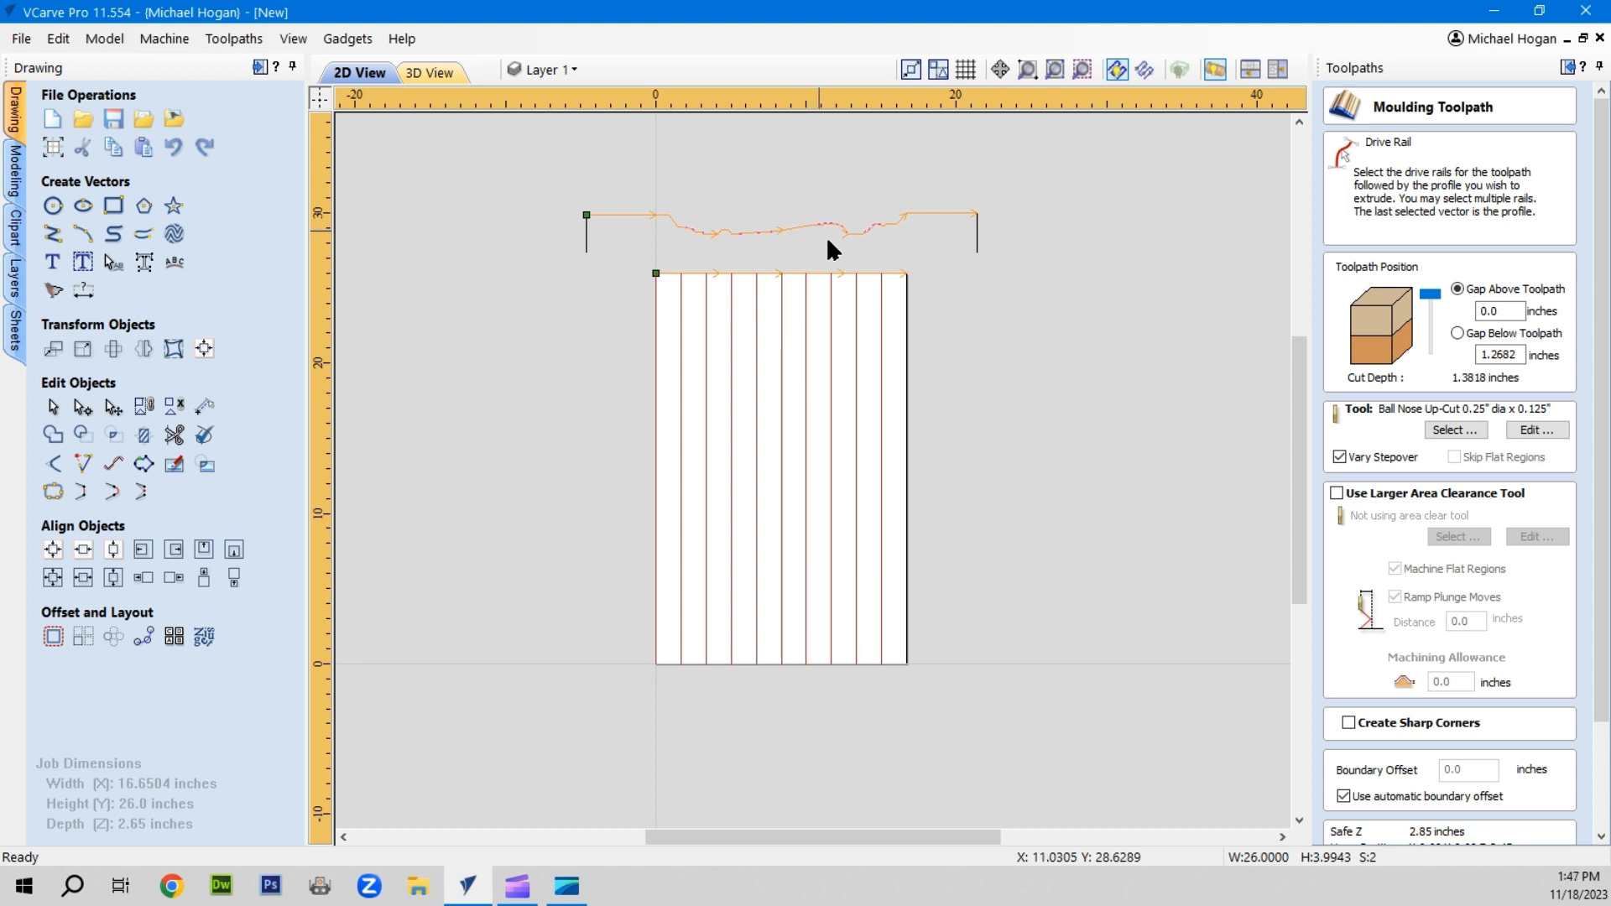
scroll(1372, 718, down, 3)
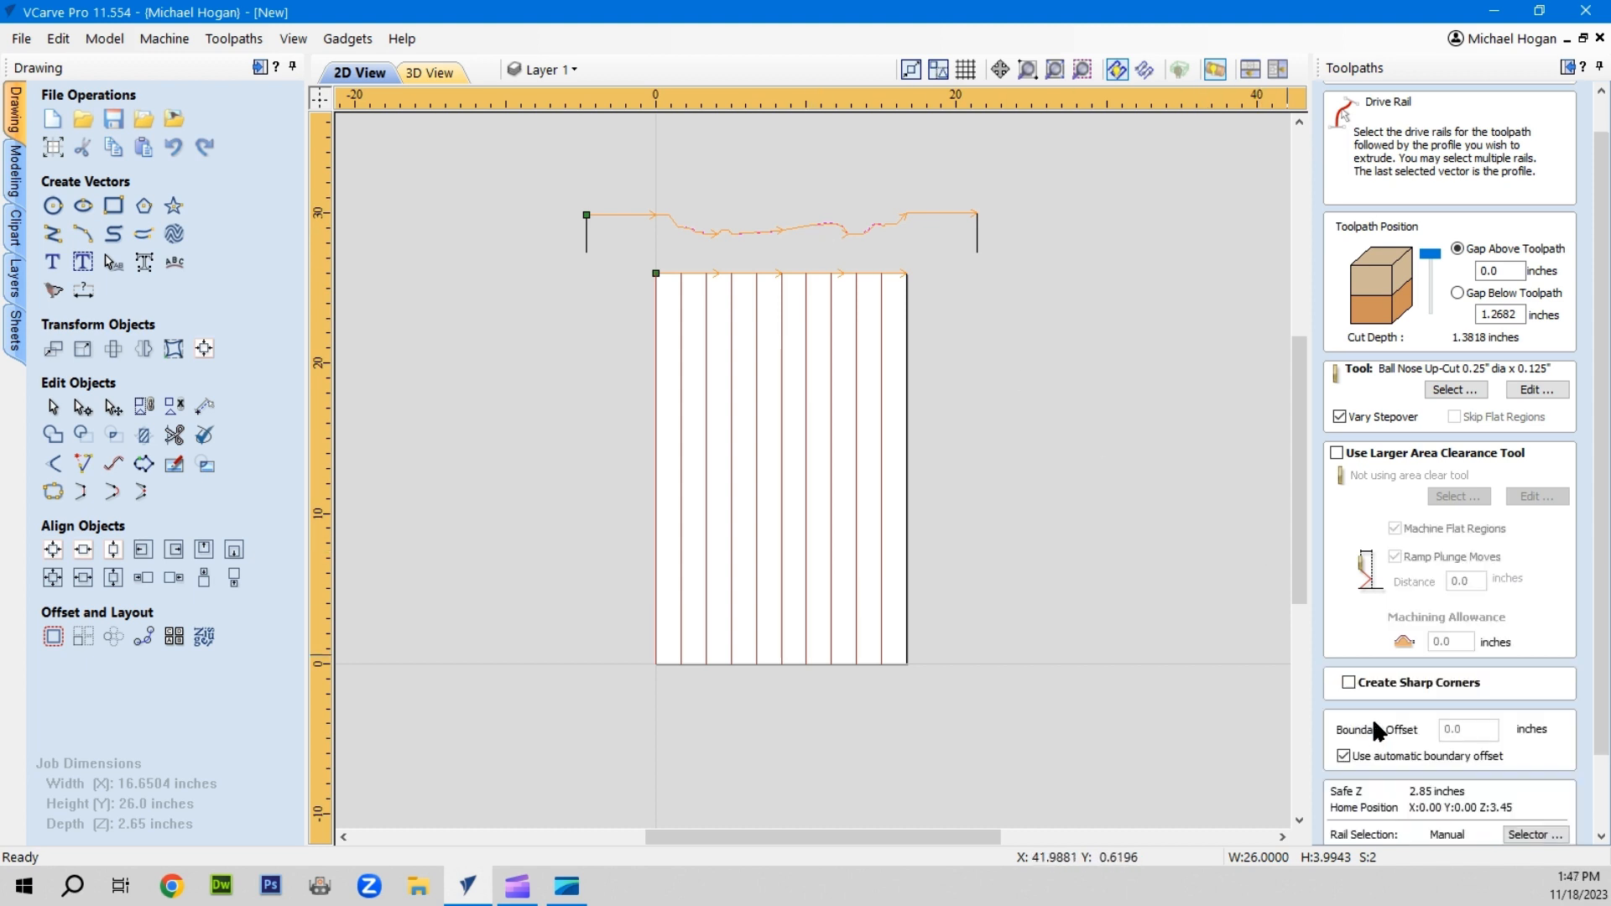
click(1372, 831)
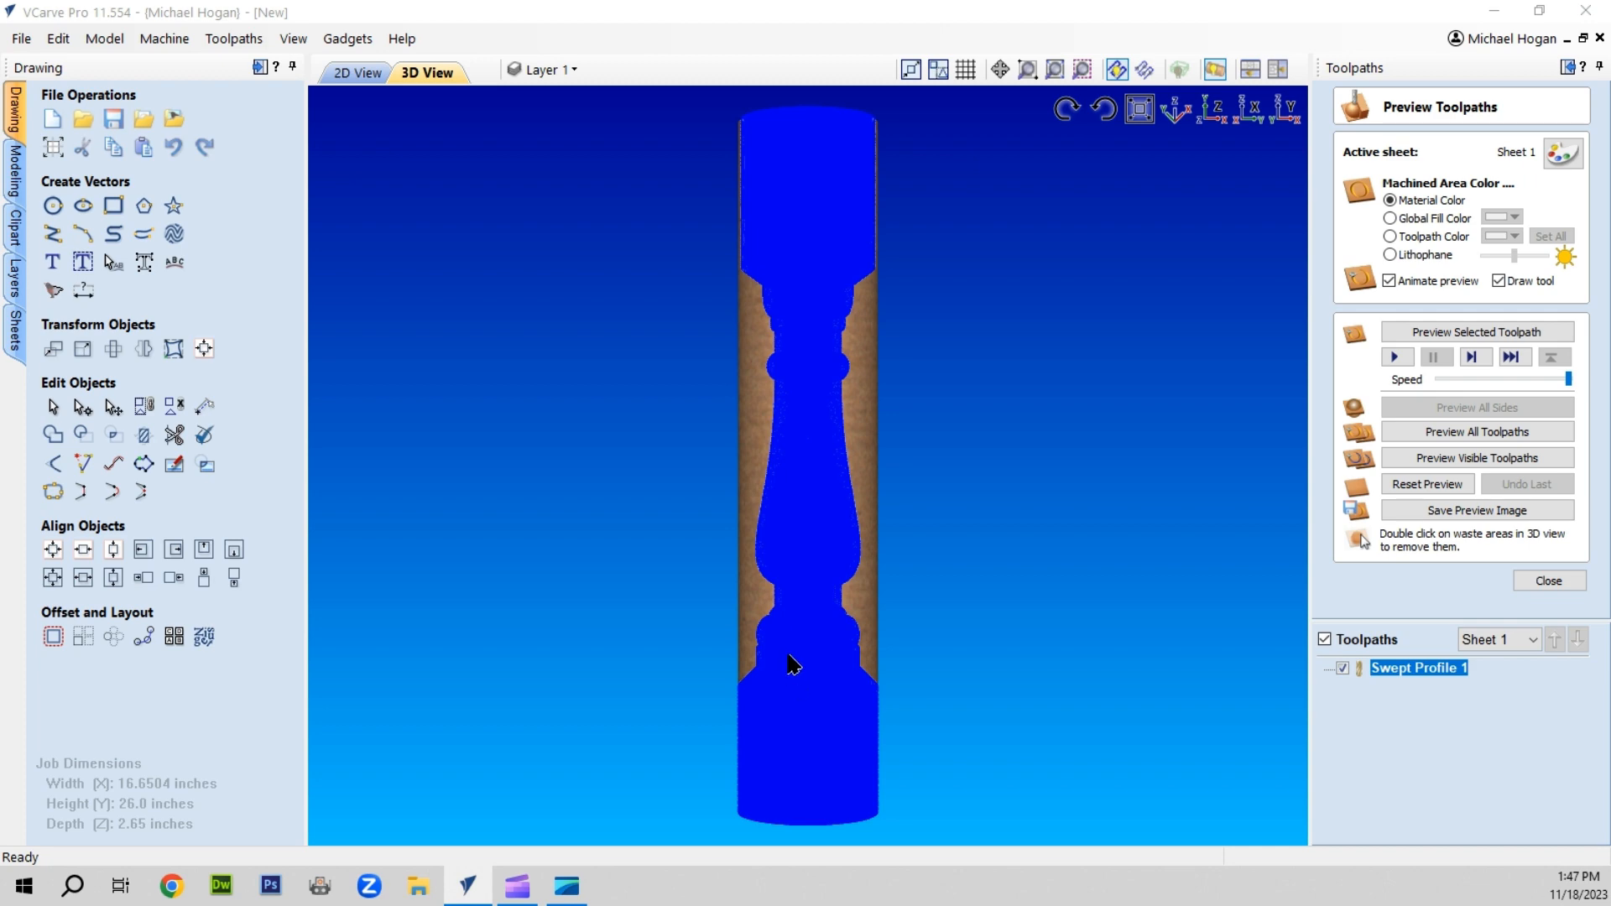
Examine the calculated baluster toolpath in 3D and preview the visible toolpaths on the cylinder
scroll(856, 205, up, 3)
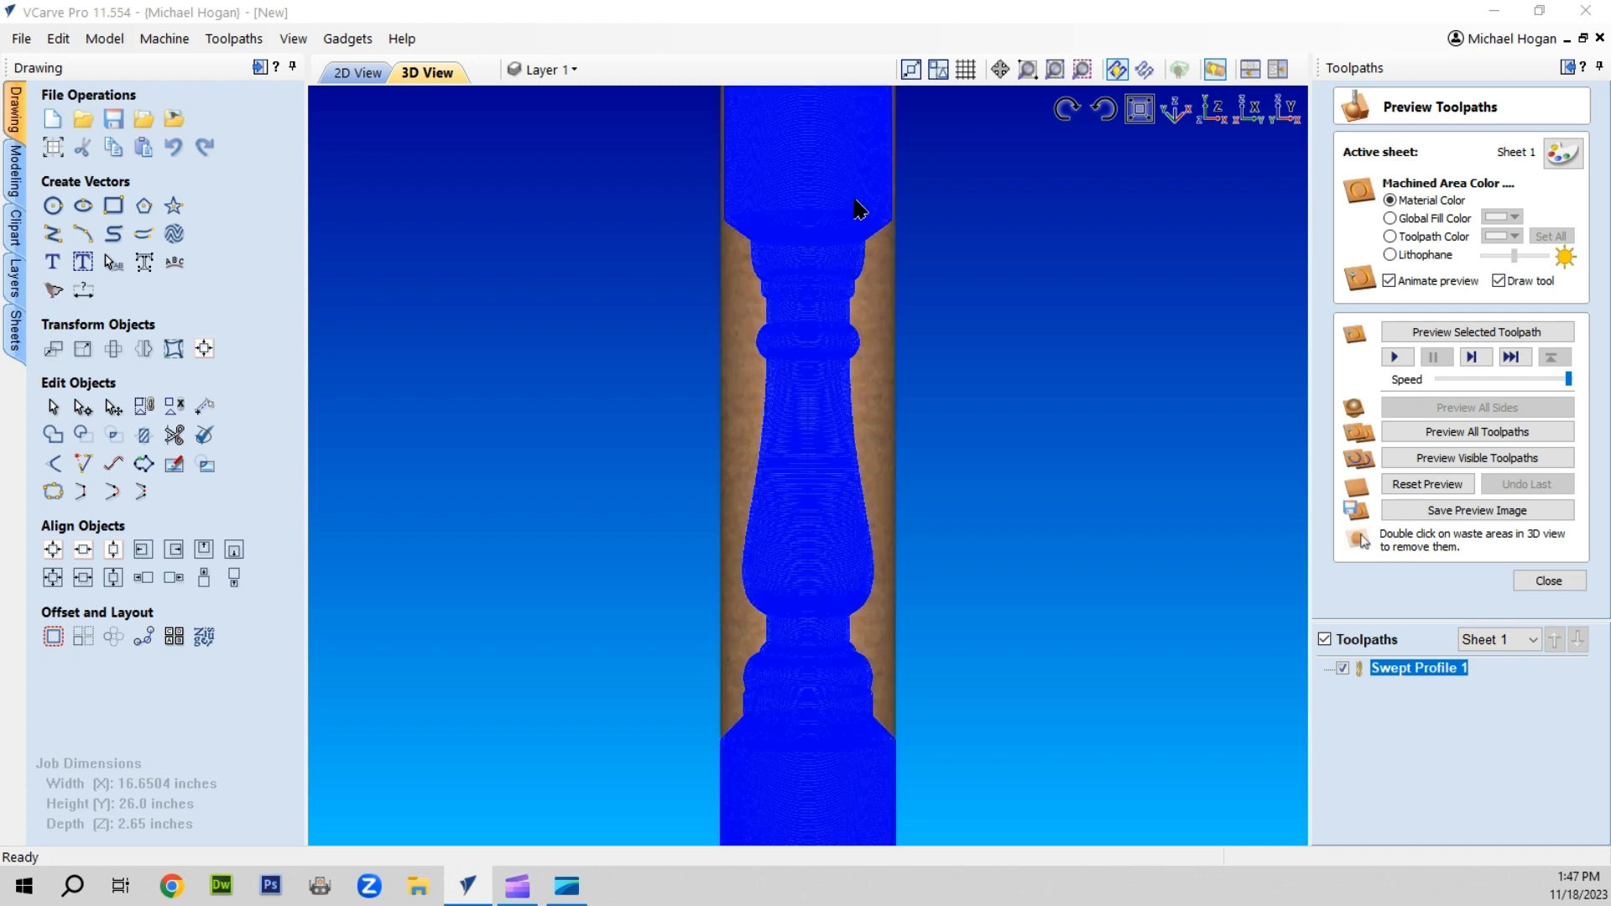
middle_drag(798, 222, 708, 557)
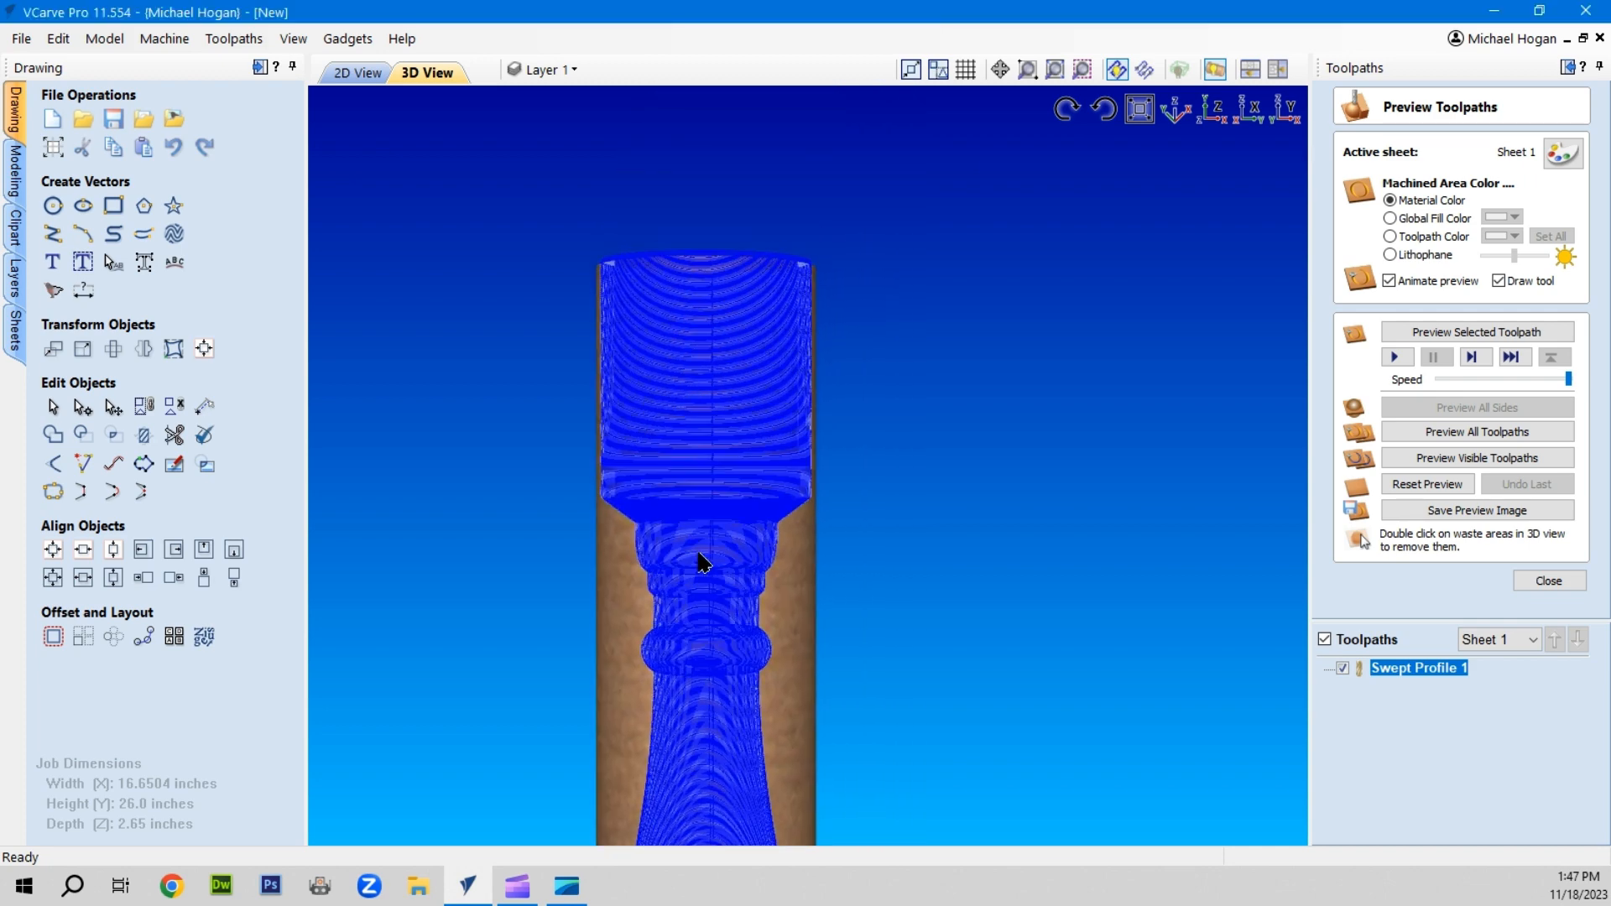
scroll(801, 391, up, 5)
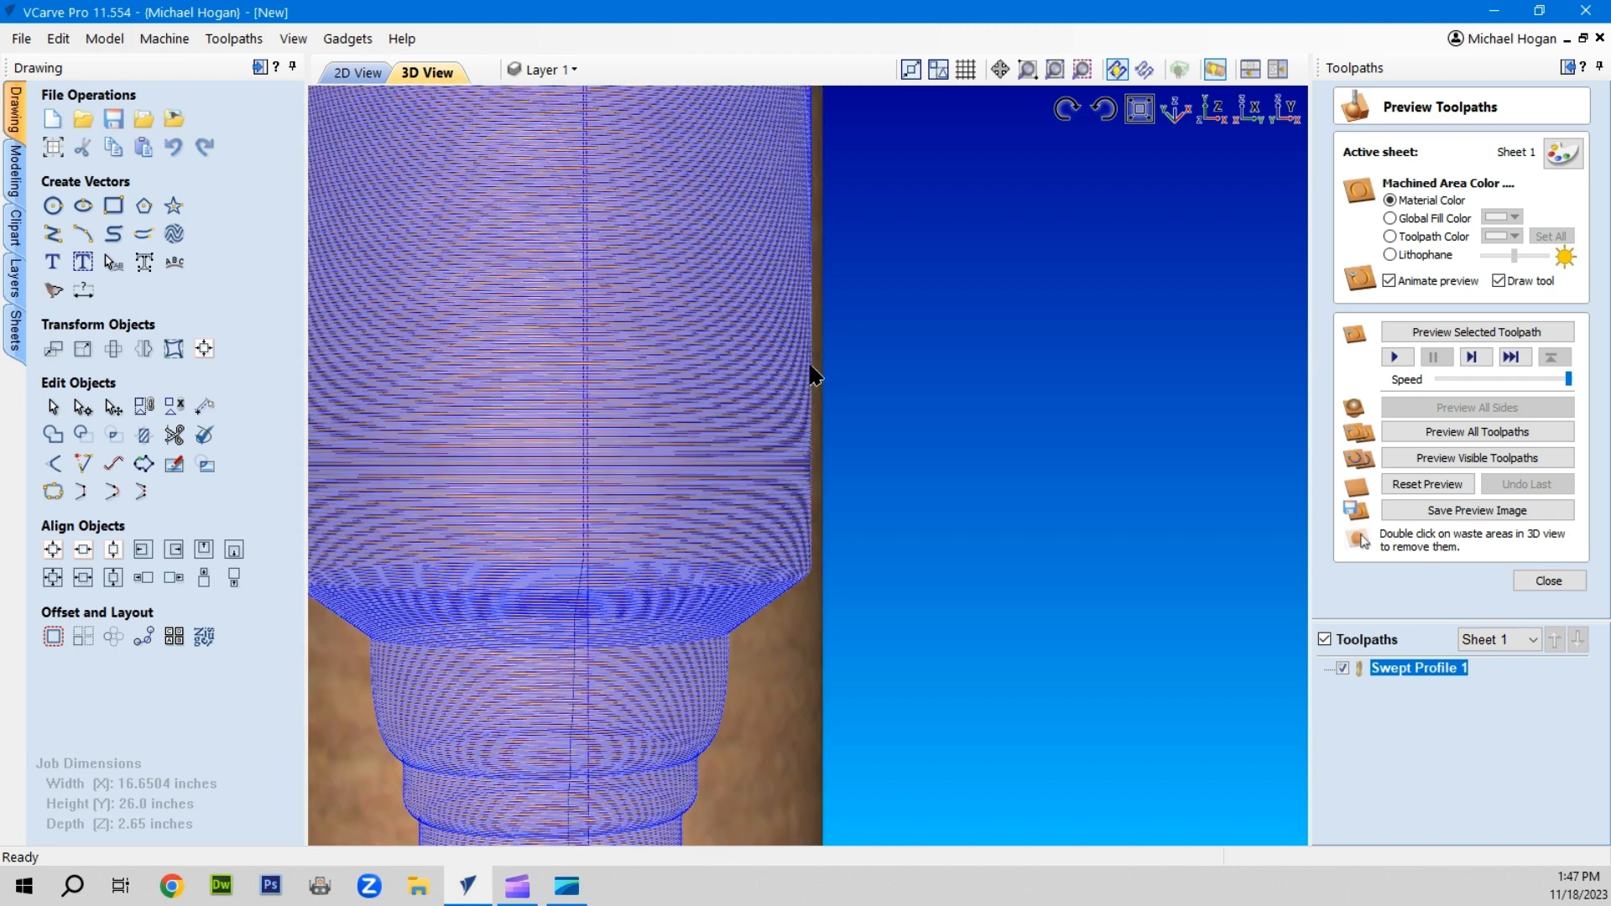
scroll(813, 370, down, 5)
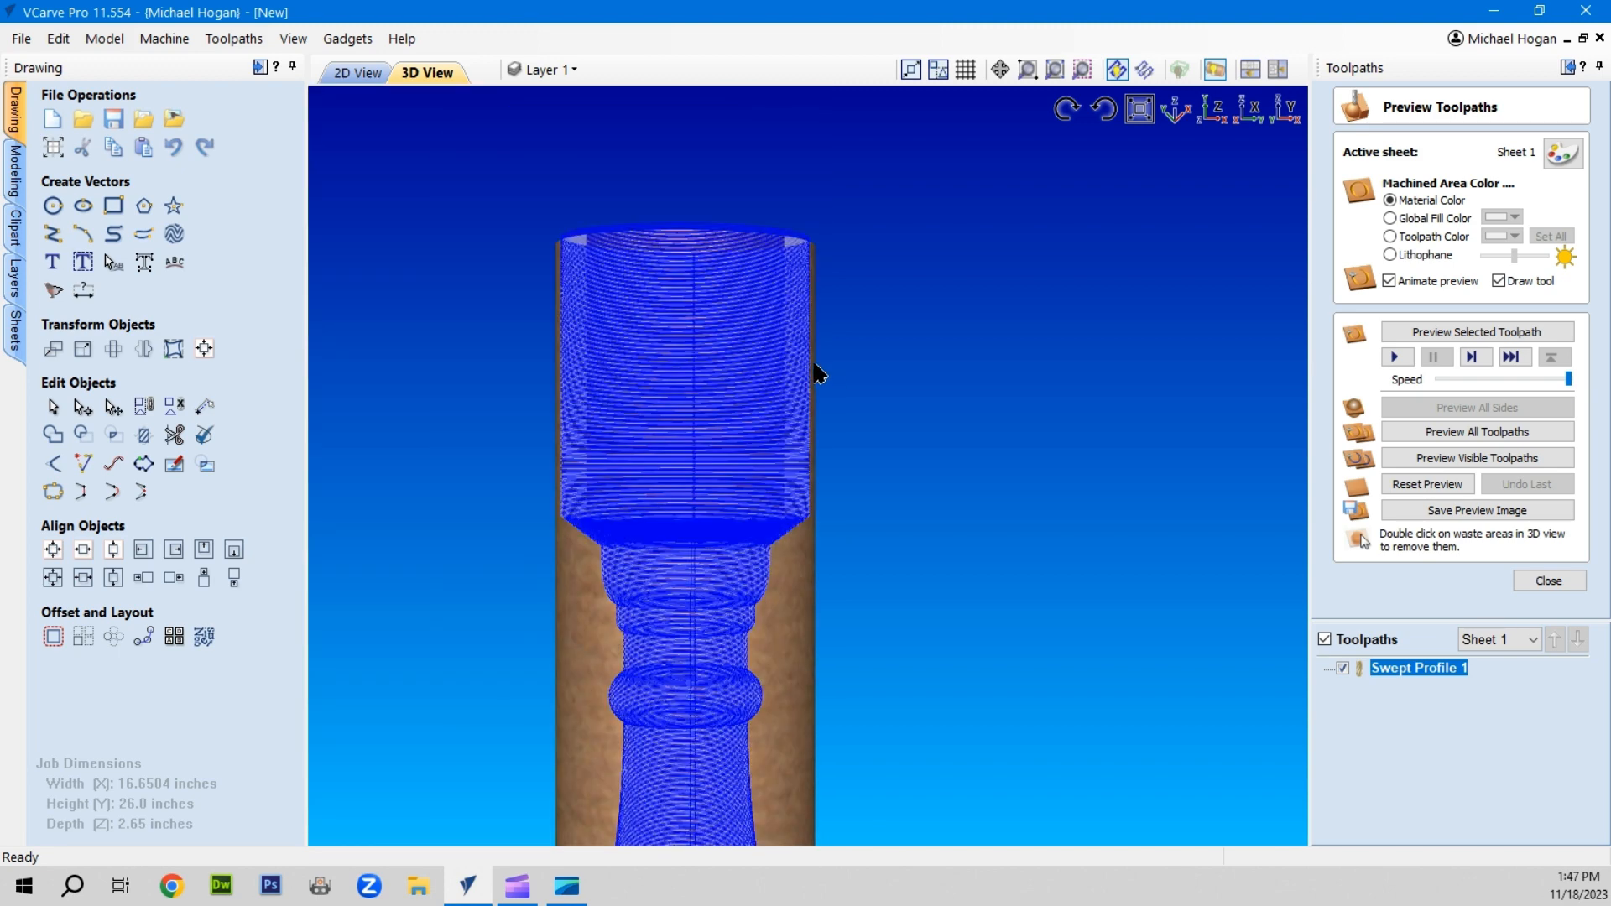
middle_drag(748, 572, 771, 325)
middle_drag(770, 590, 808, 564)
scroll(794, 556, down, 2)
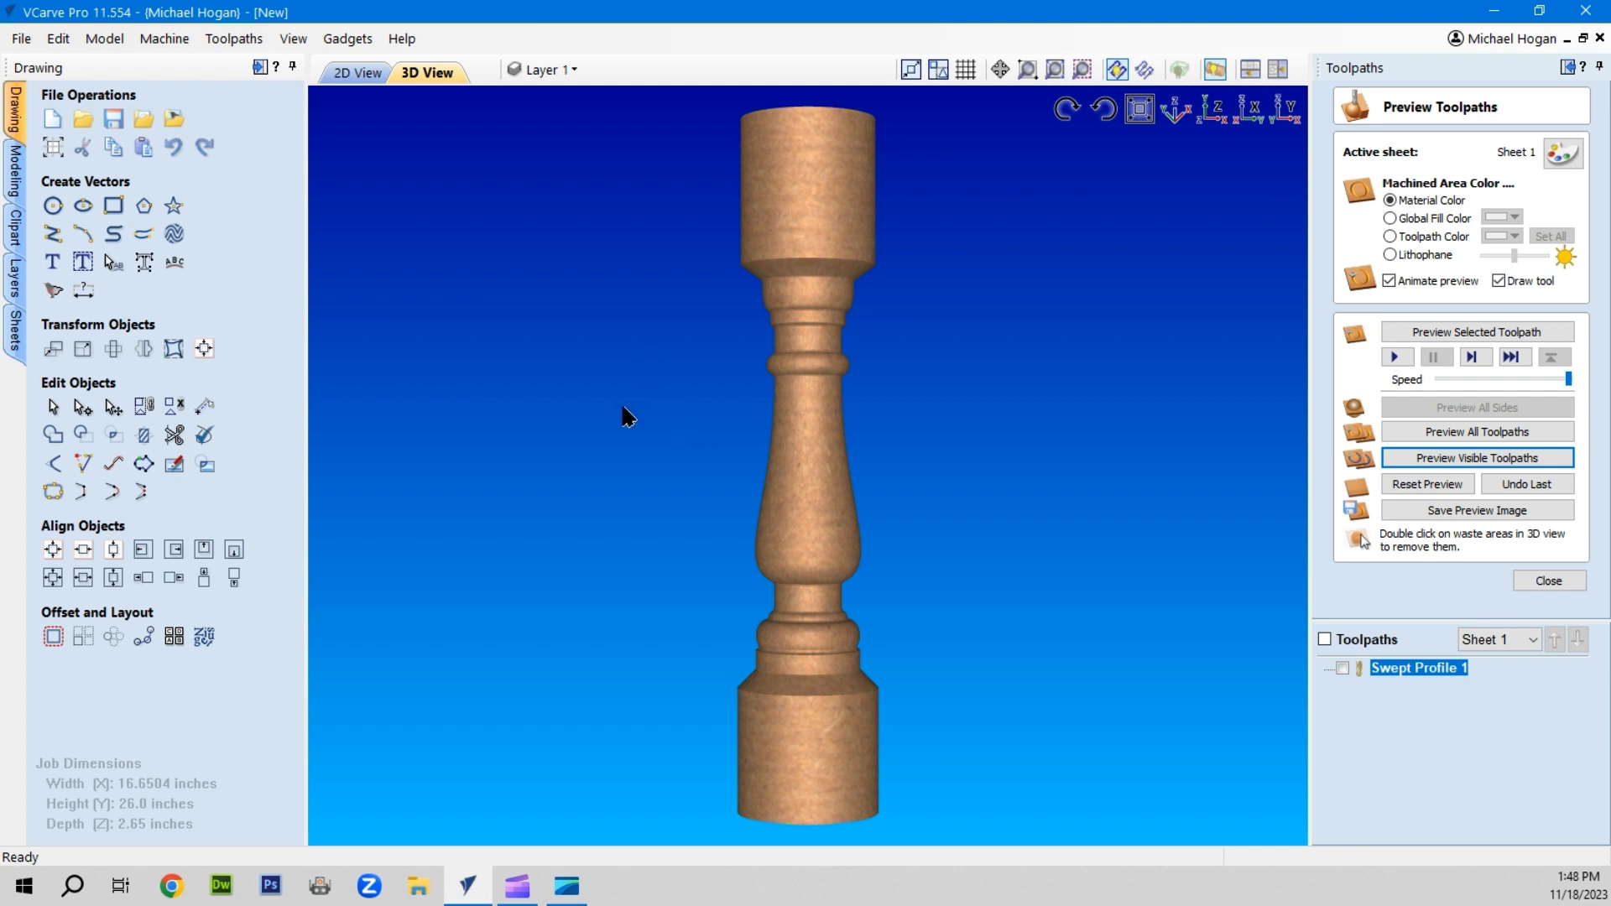
scroll(625, 416, down, 2)
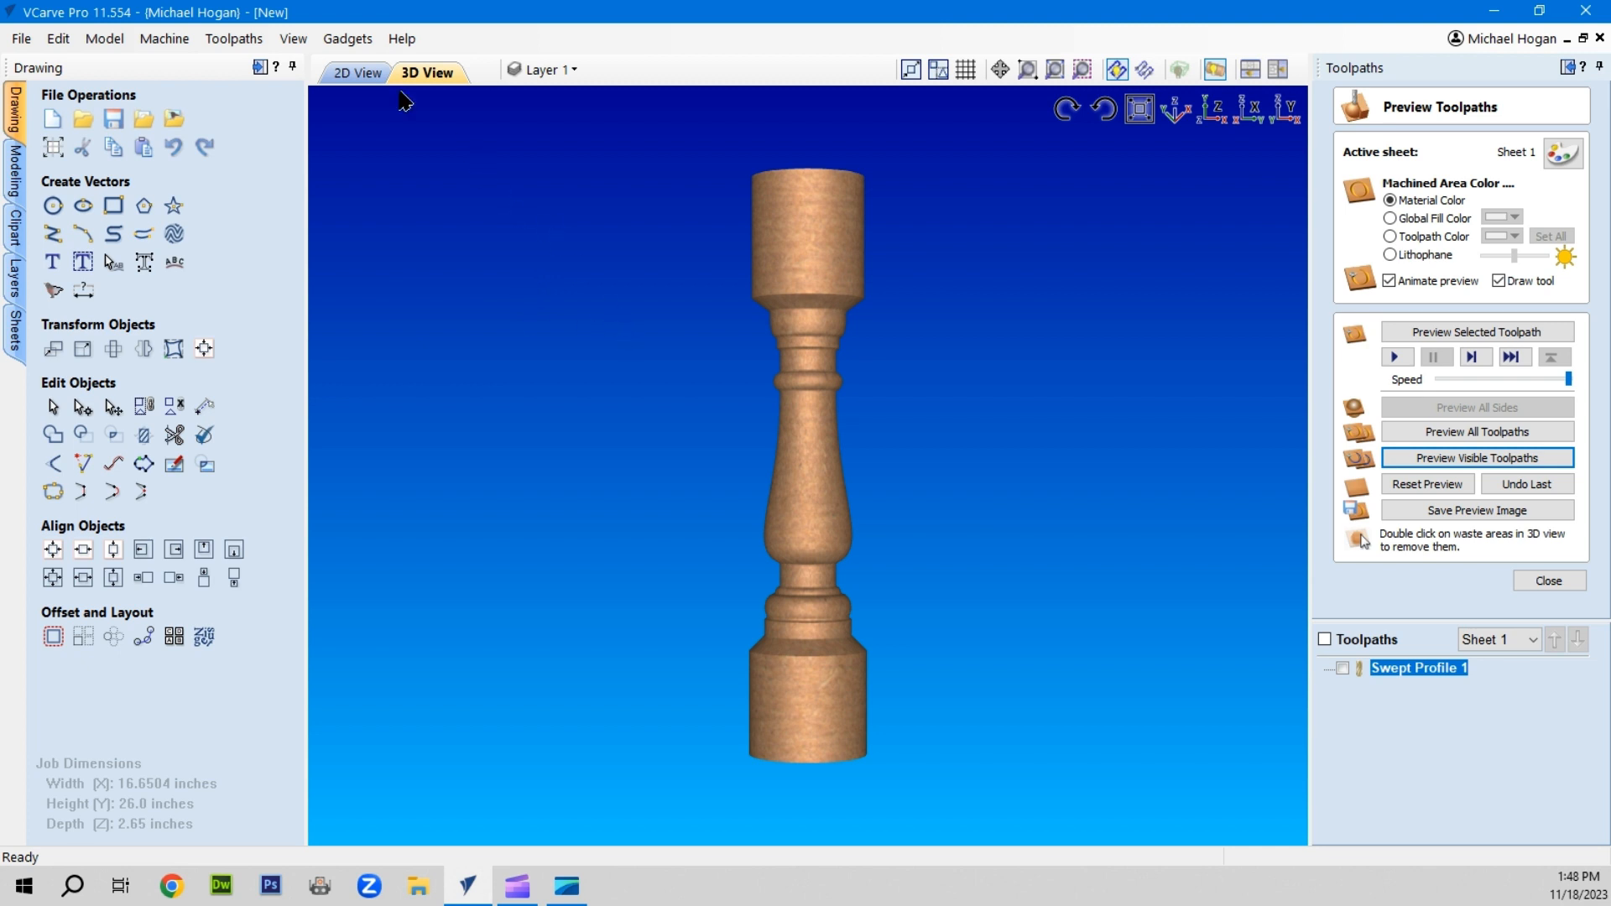
Place the Spindle_4 rotary profile from the clipart library onto the job in the 2D view
click(354, 73)
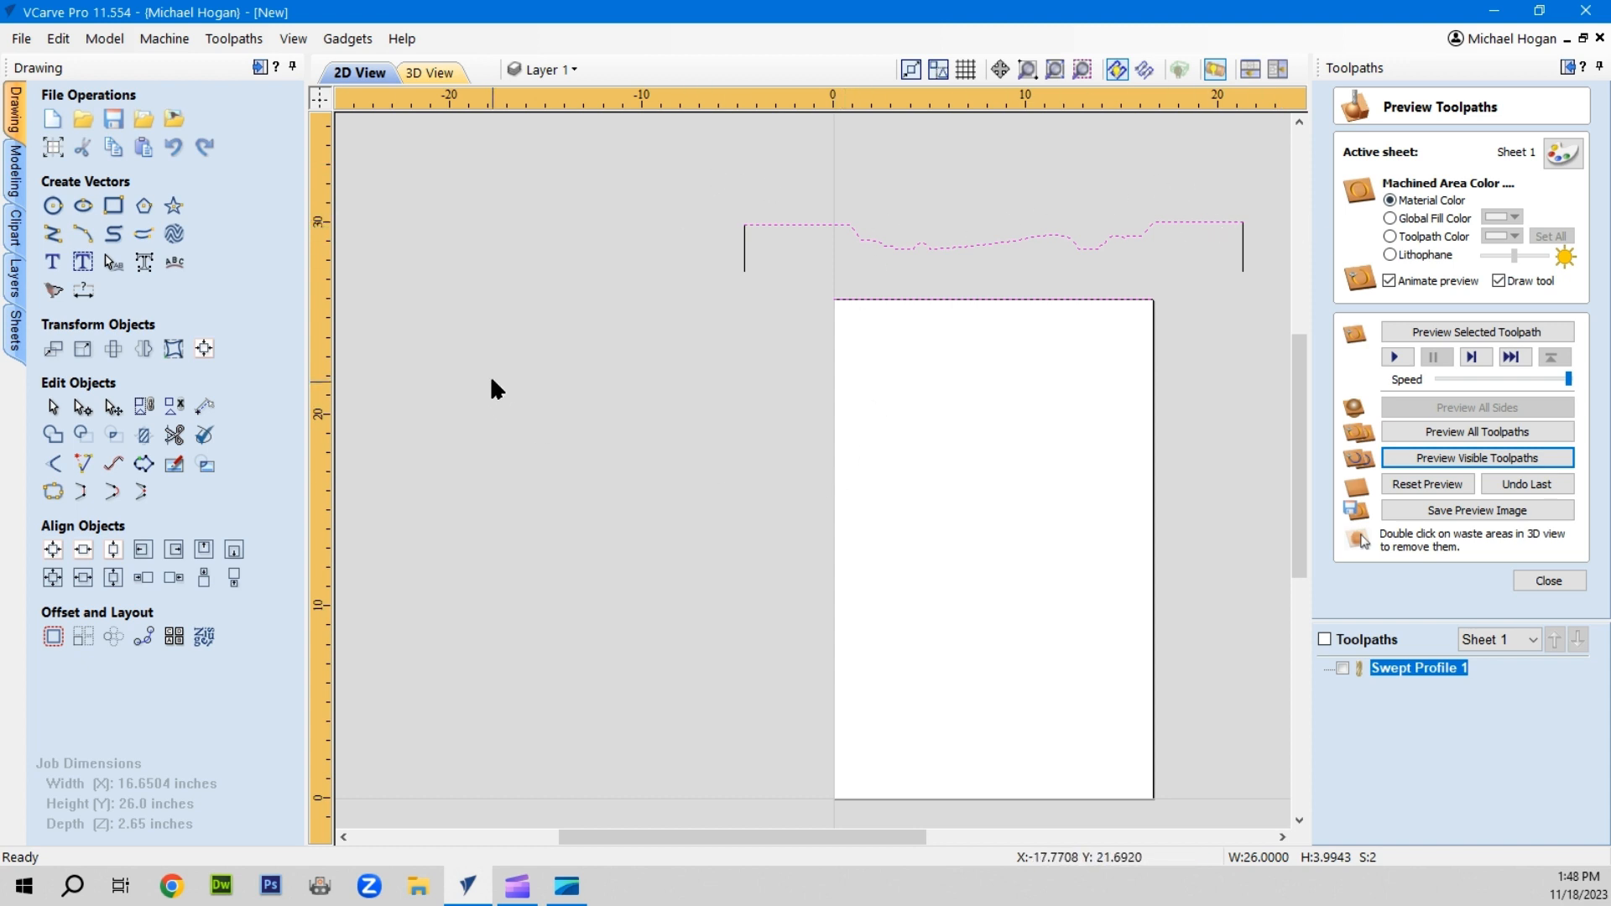
scroll(490, 375, down, 1)
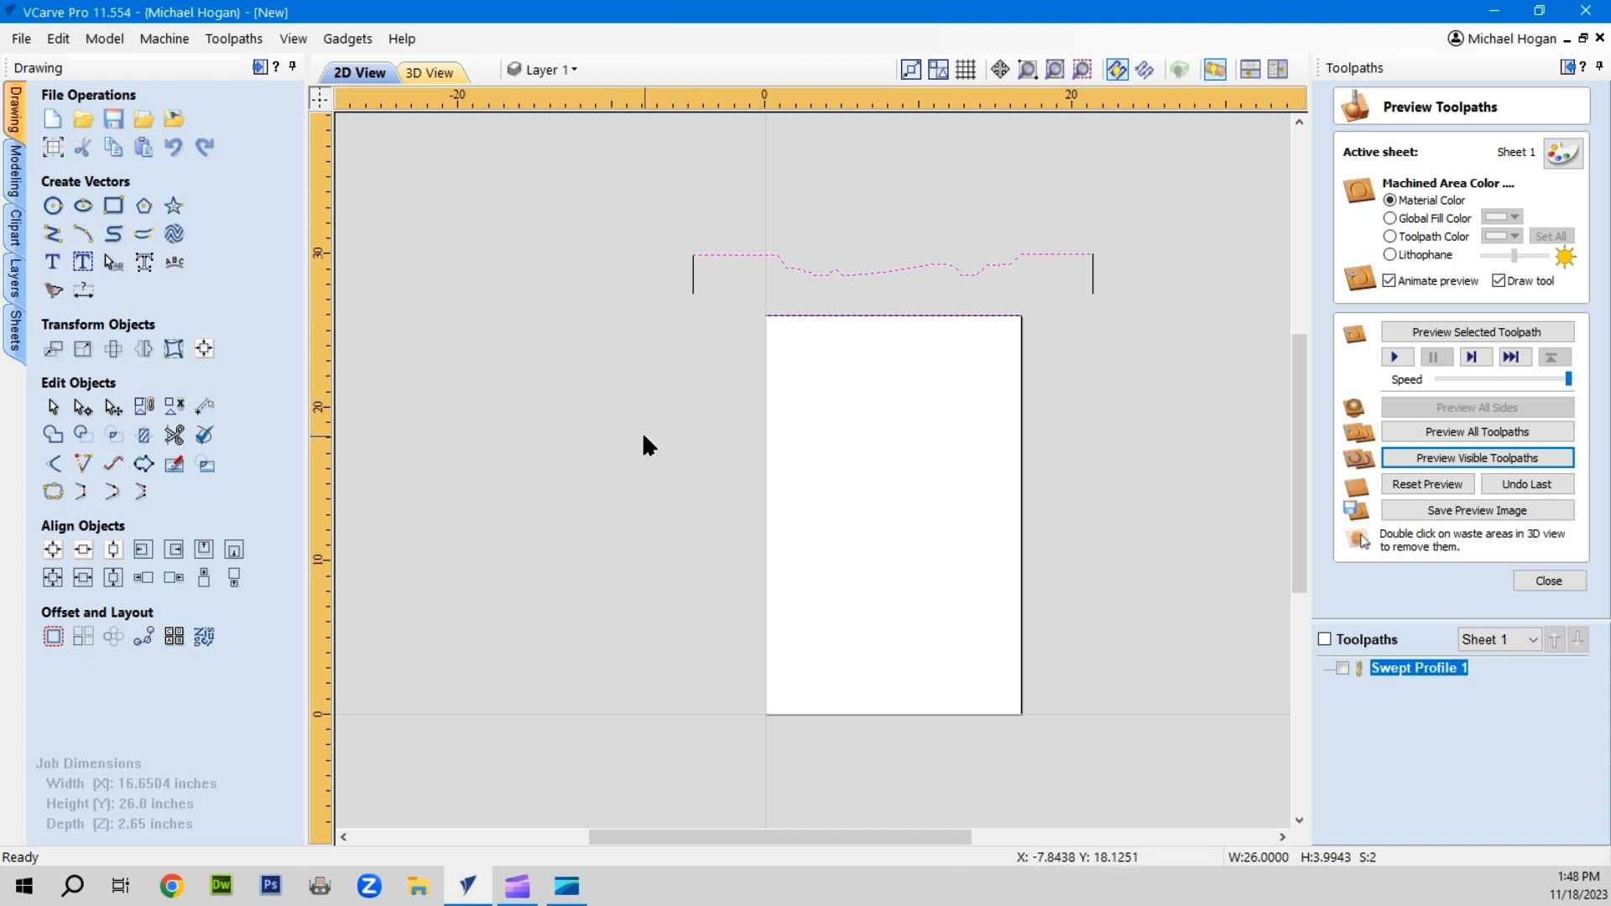
scroll(1034, 453, up, 1)
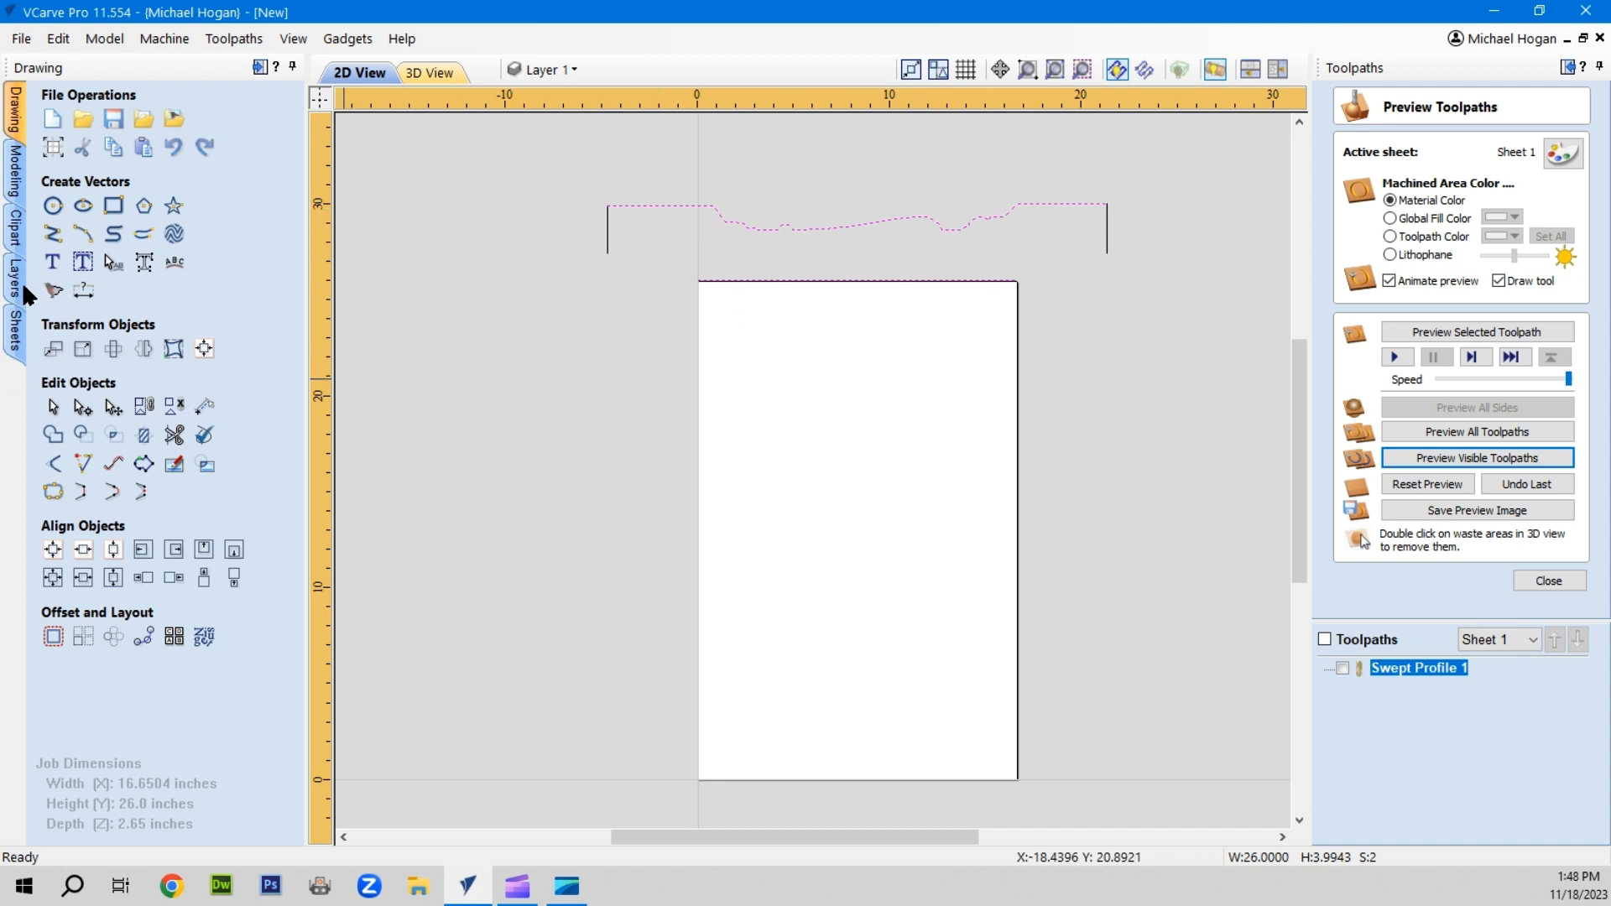
click(16, 228)
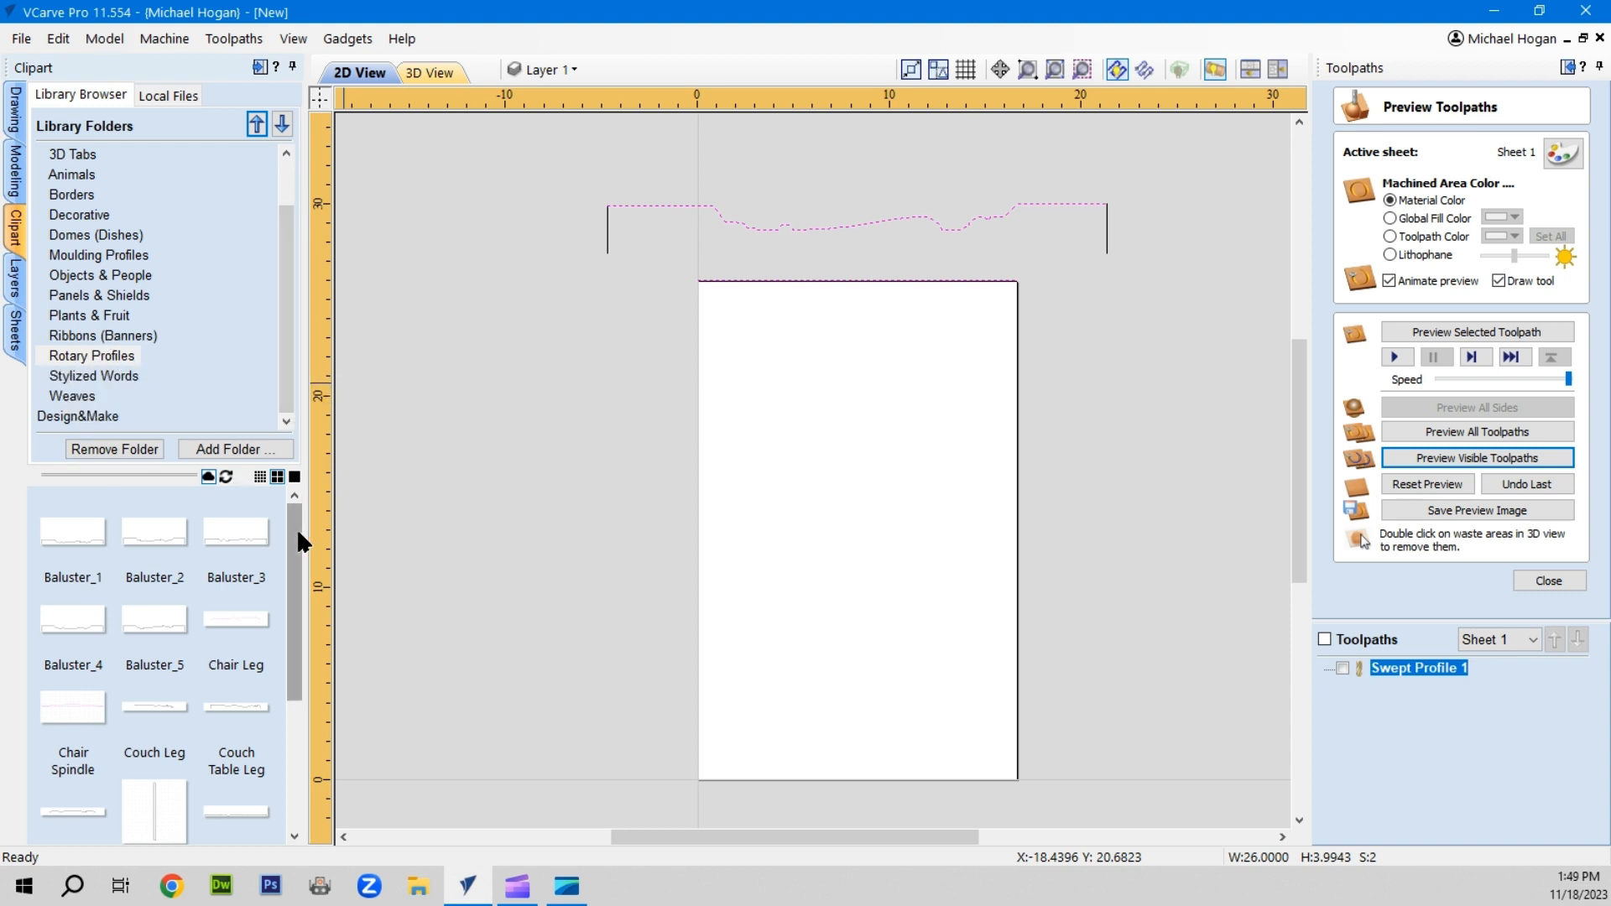
drag(301, 532, 132, 787)
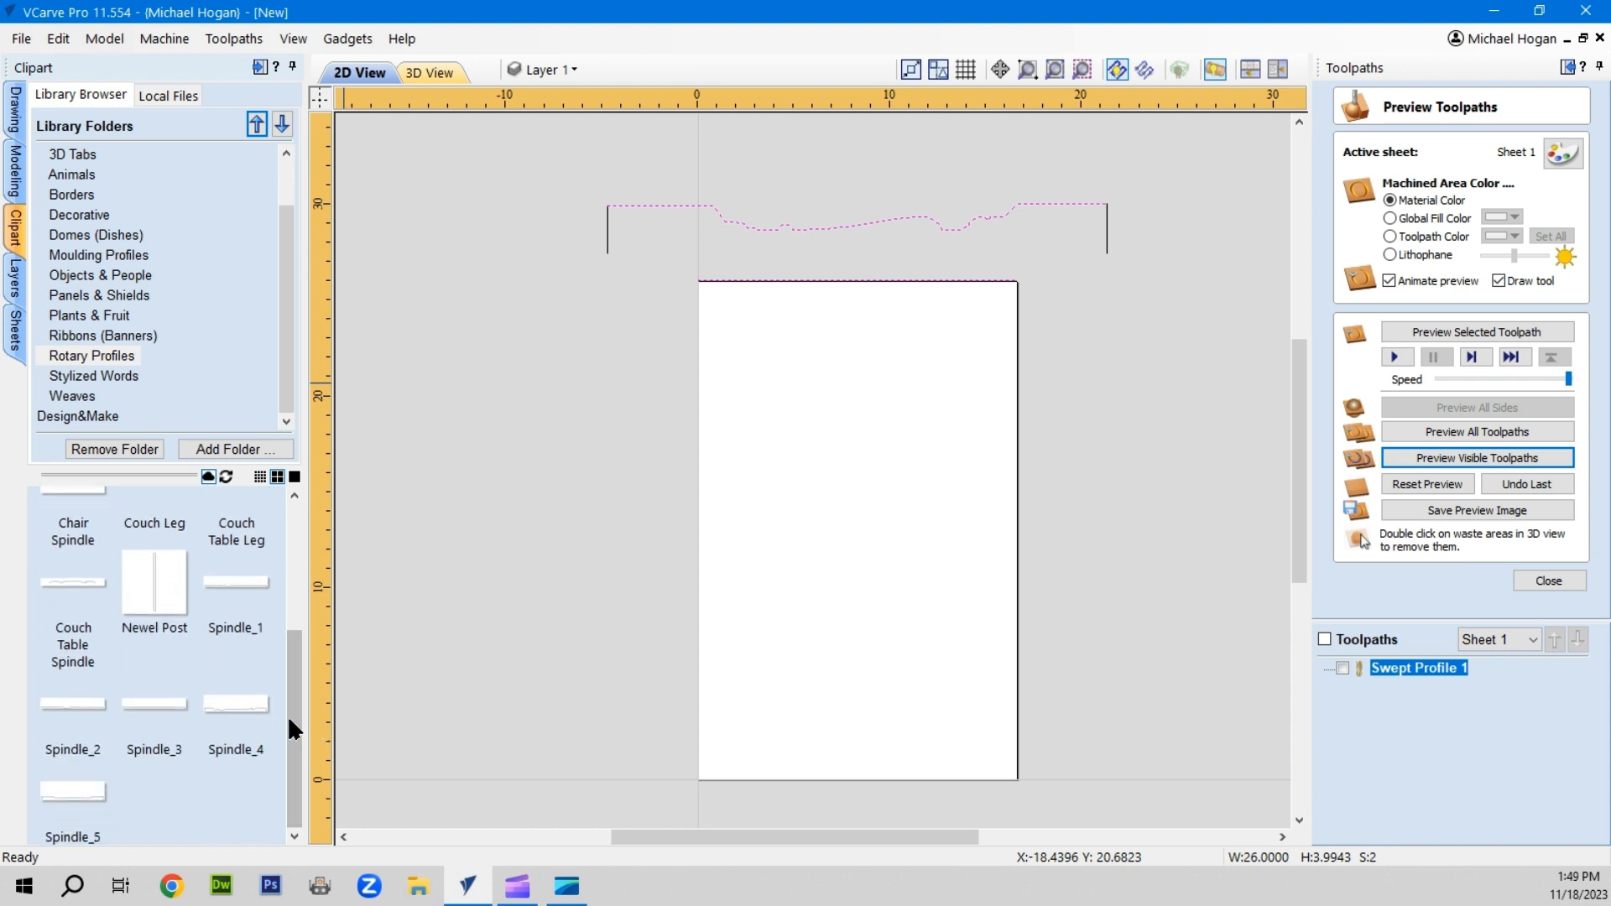
drag(290, 718, 281, 622)
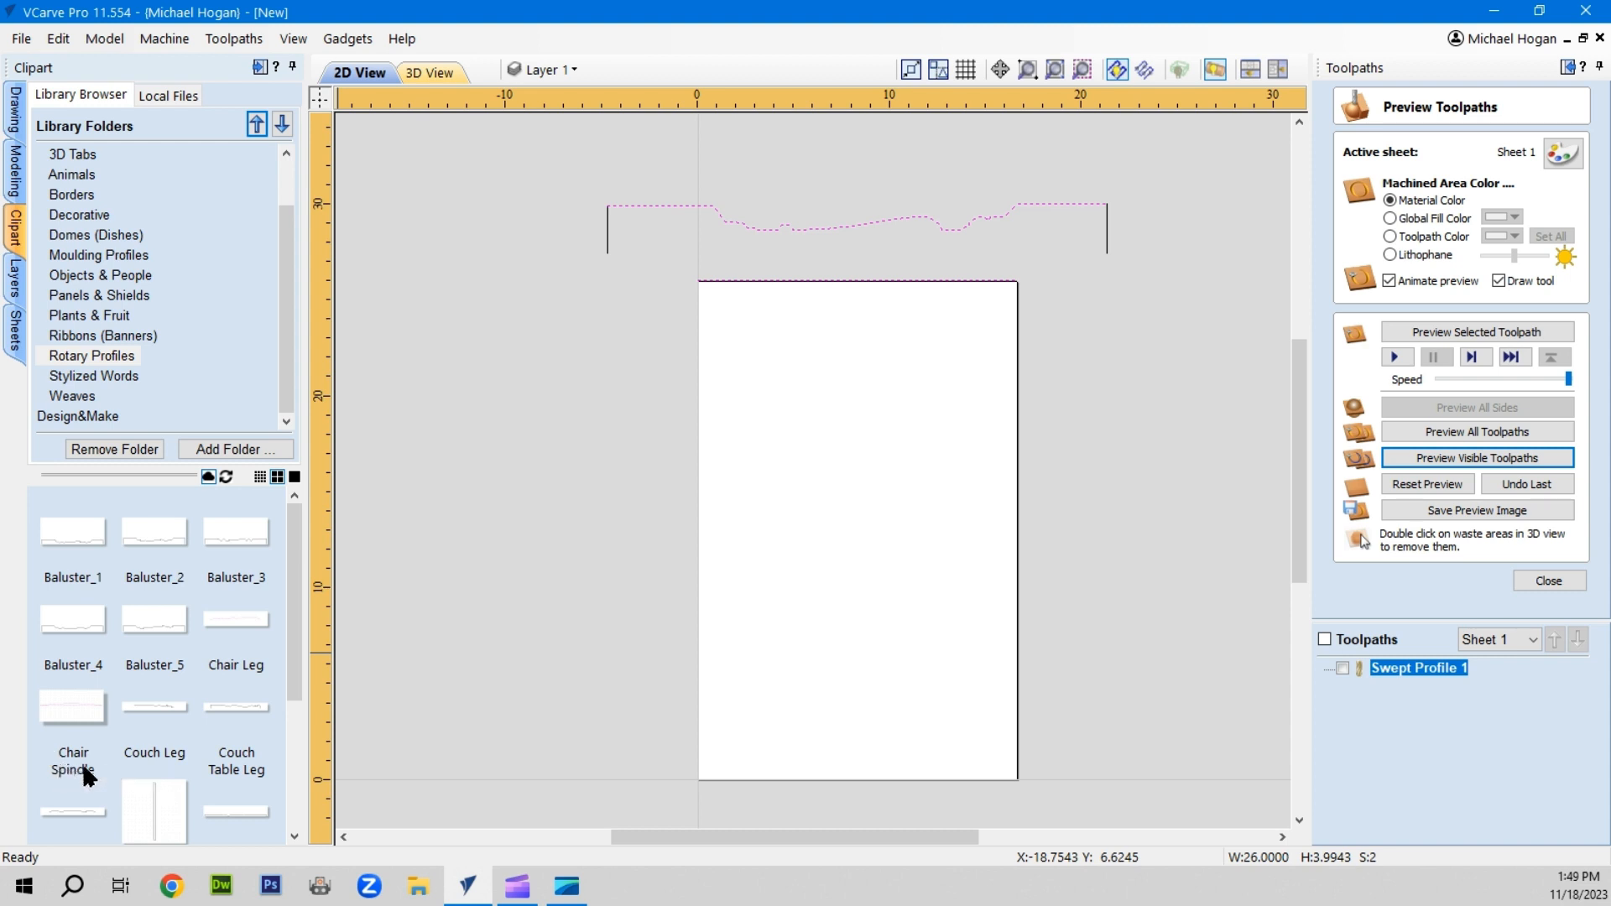
drag(293, 613, 272, 763)
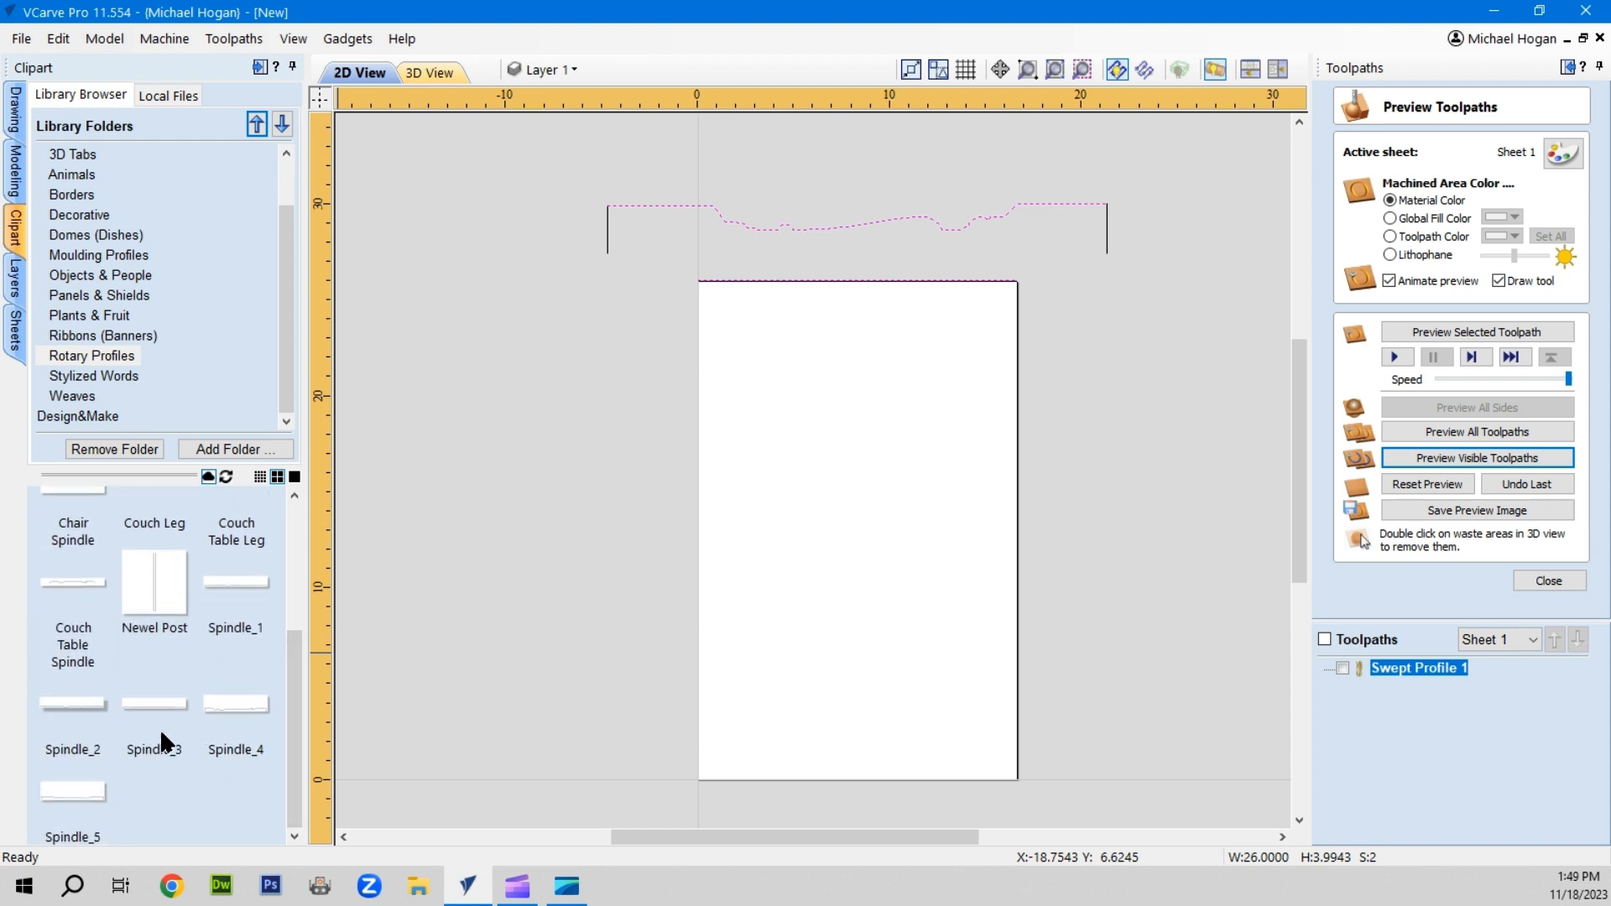
drag(229, 700, 839, 550)
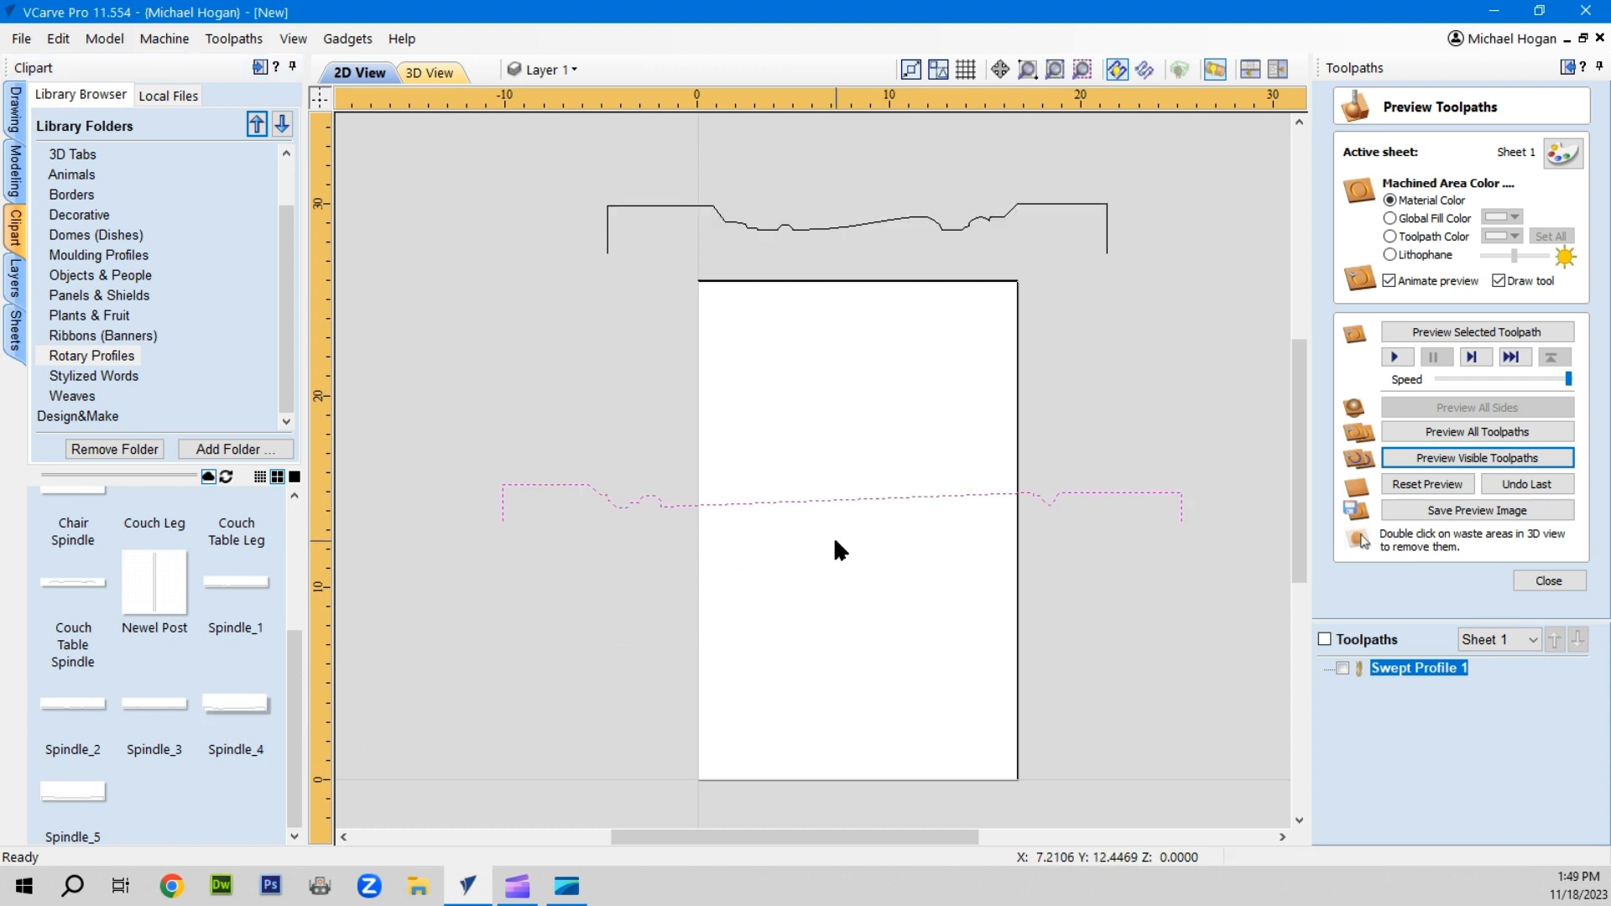